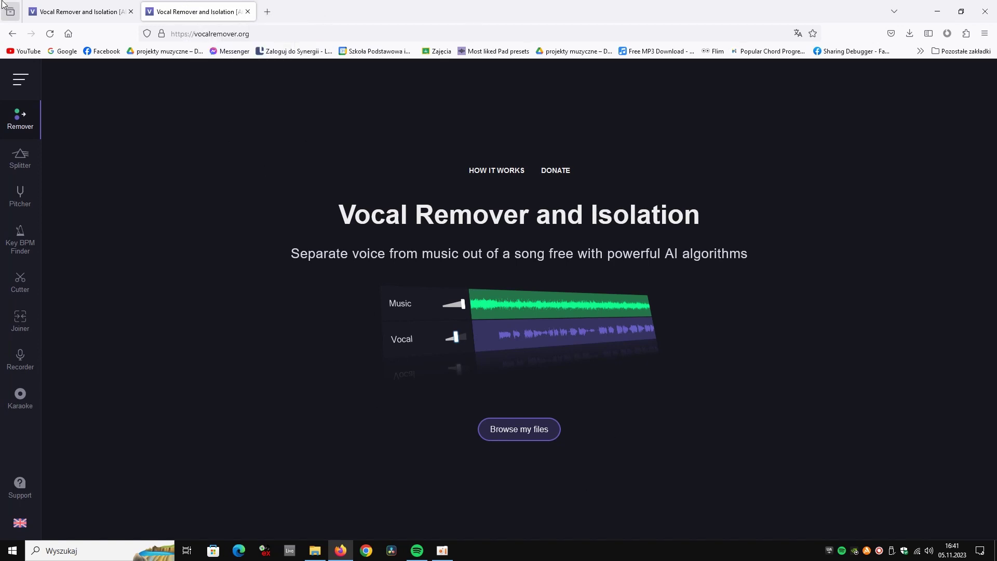
# Open the finished separation of the song and save it in WAV format with the vocal level at 100.
pyautogui.click(78, 11)
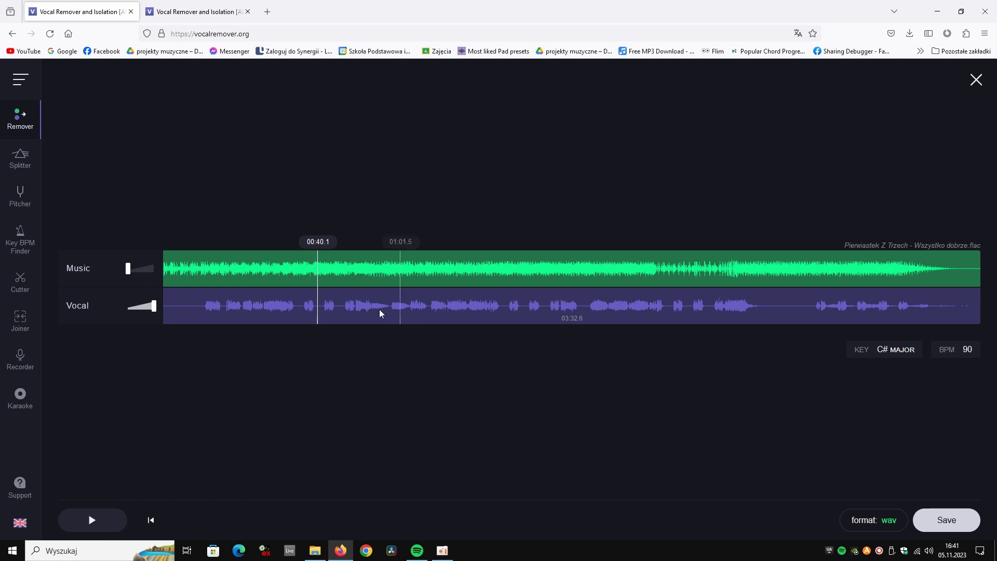
pyautogui.click(154, 306)
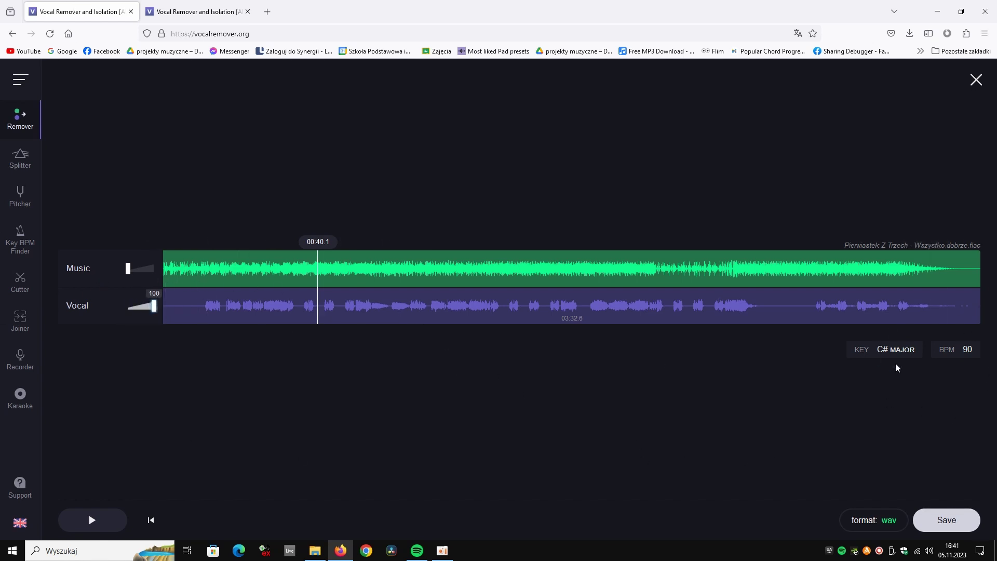
pyautogui.click(947, 520)
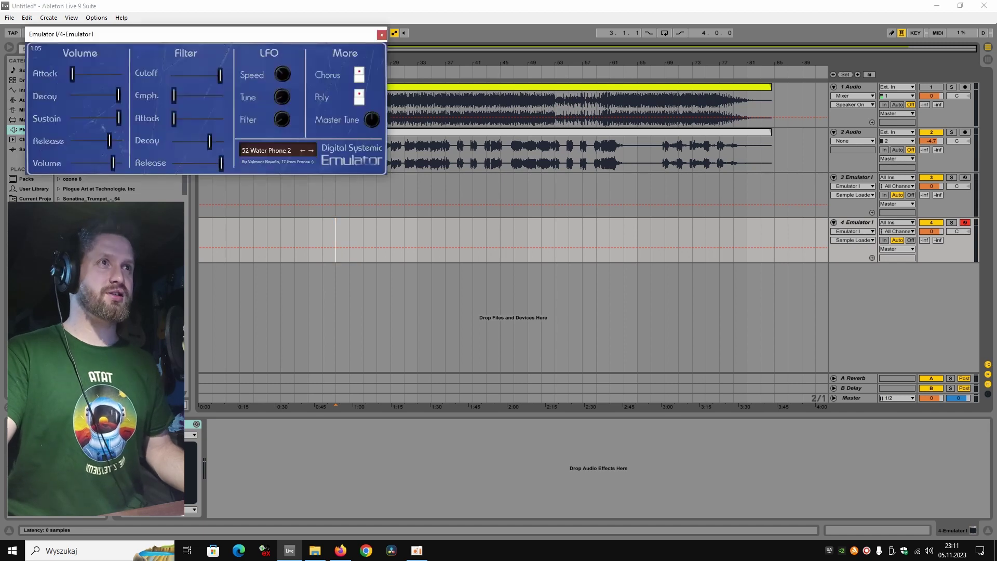
# Move the Emulator I window away from the browser list and step through its presets past 53 Wind and 57 Toms to find the preset range.
pyautogui.moveTo(129, 40); pyautogui.dragTo(351, 196)
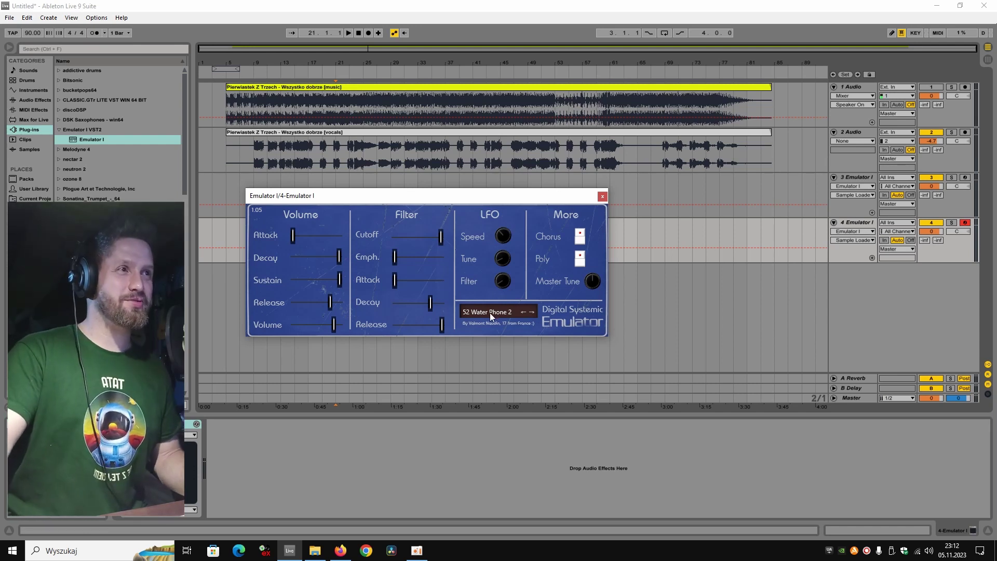
pyautogui.click(532, 311)
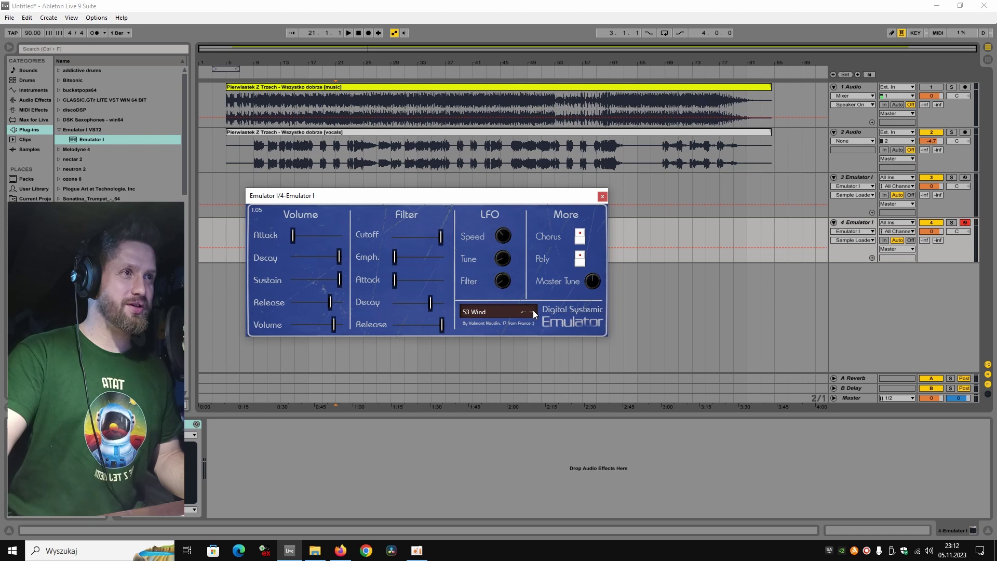
pyautogui.click(532, 311)
pyautogui.click(532, 310)
pyautogui.click(532, 310)
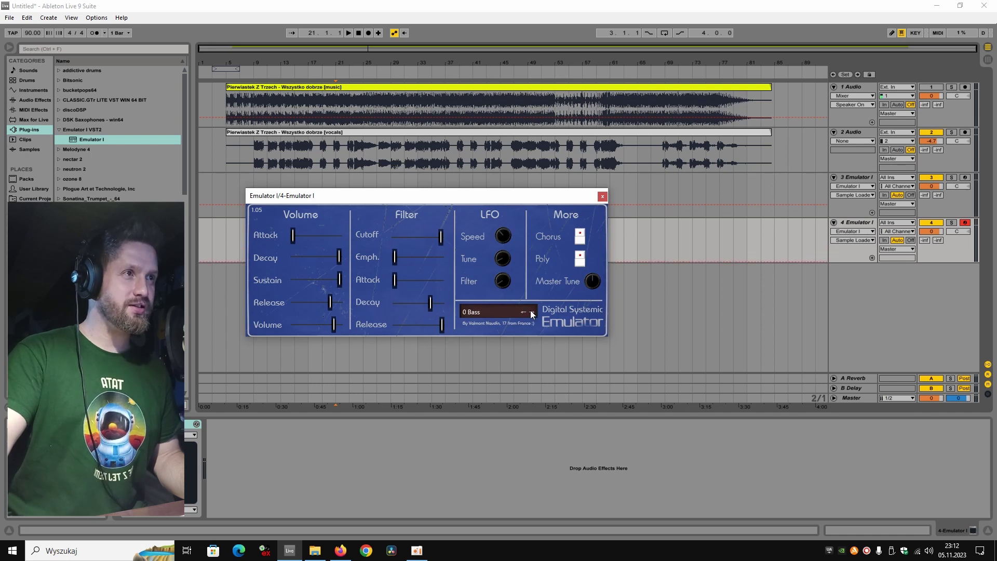
pyautogui.click(522, 312)
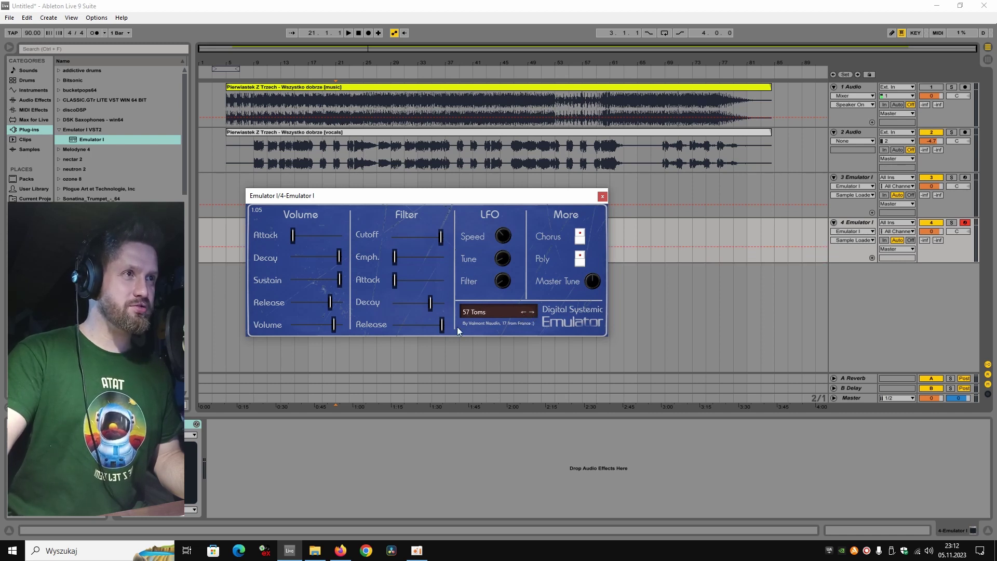
pyautogui.click(532, 311)
# Switch to Firefox, draw random numbers from 1 to 57, dismiss the ad, and return to Ableton Live to arm track 5.
pyautogui.click(339, 553)
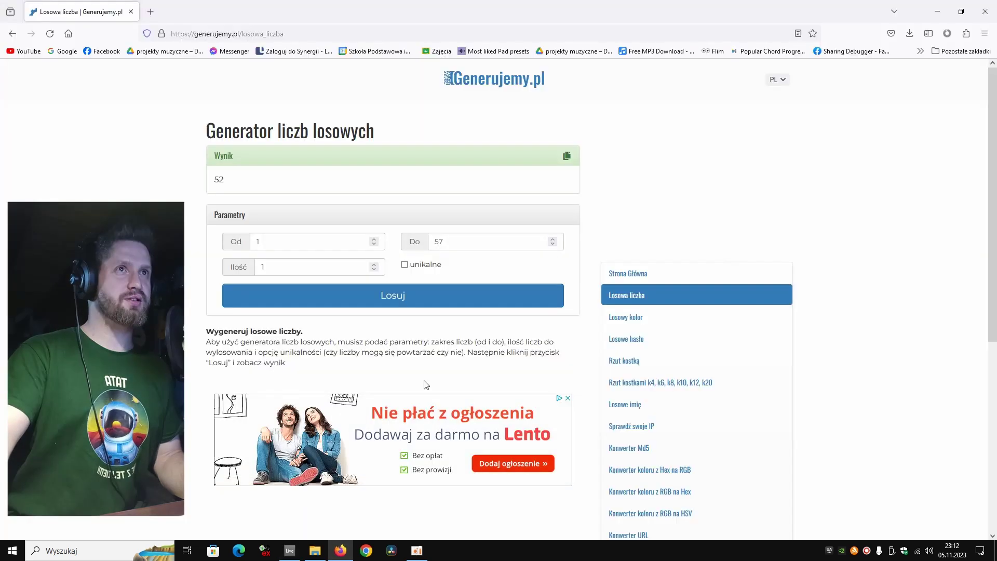
pyautogui.click(370, 299)
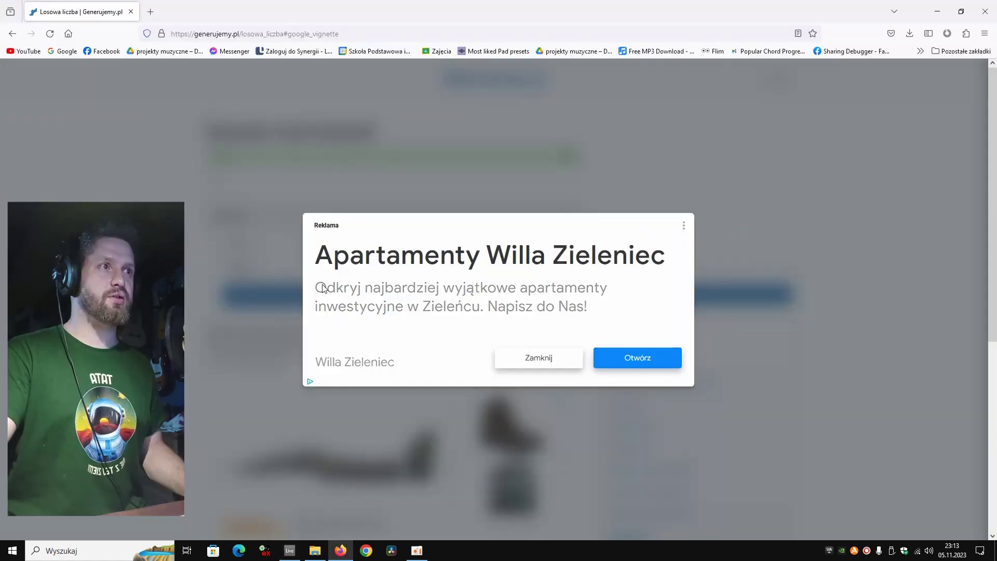
pyautogui.click(534, 364)
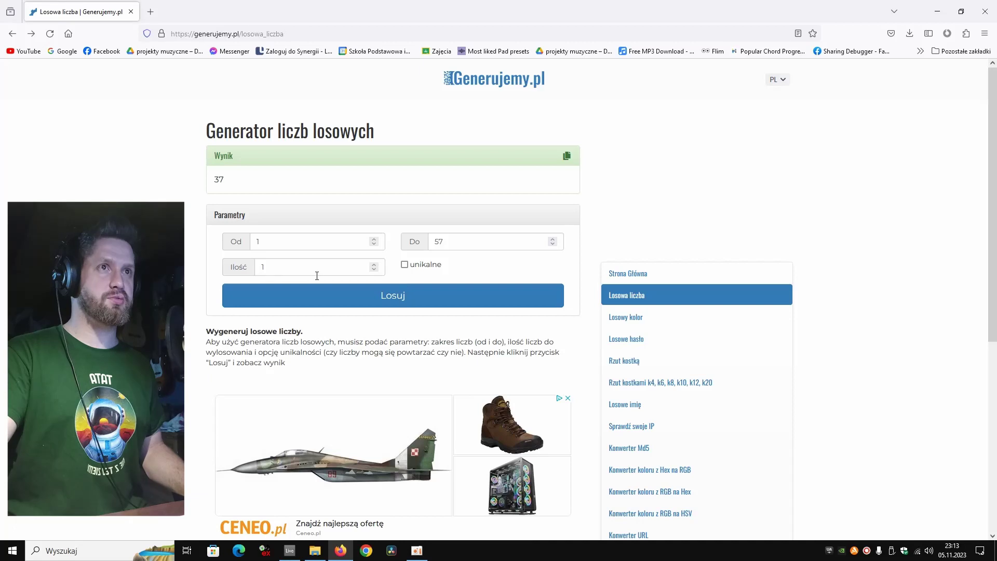
pyautogui.click(285, 297)
pyautogui.click(947, 6)
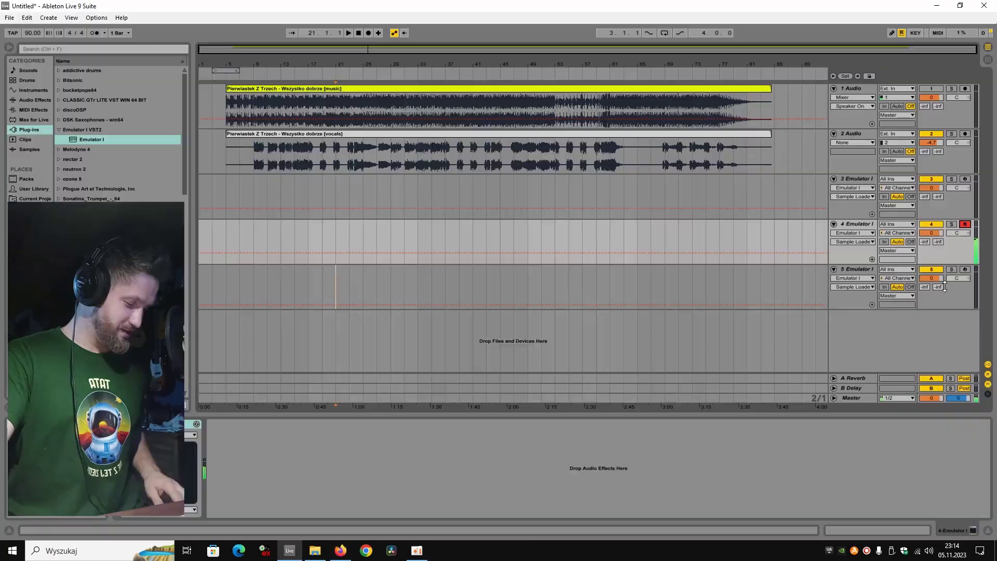
pyautogui.click(965, 270)
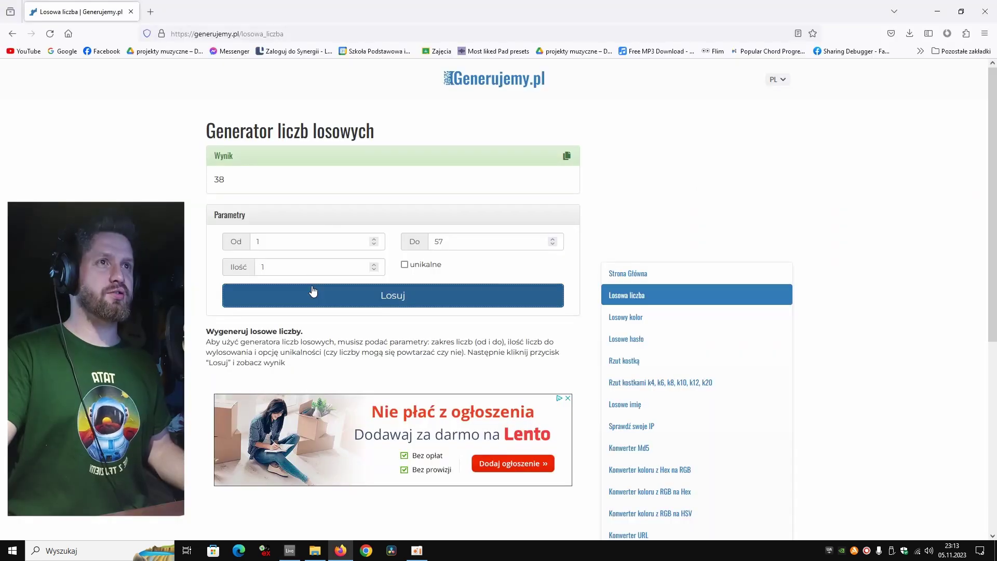
# Draw another random number, set track 6's Emulator I preset to 42 Tribal, and arm that track for recording.
pyautogui.click(313, 291)
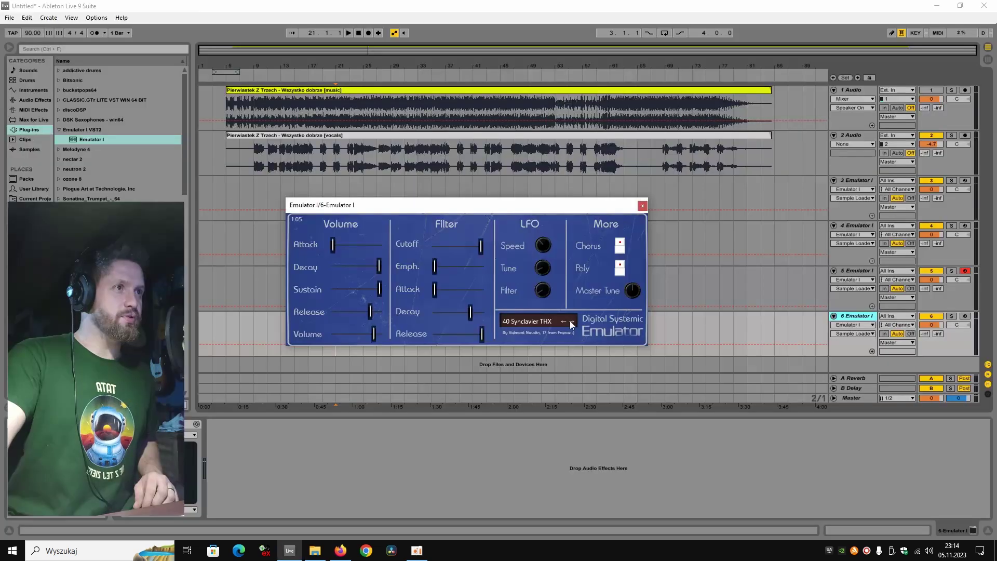
pyautogui.doubleClick(571, 322)
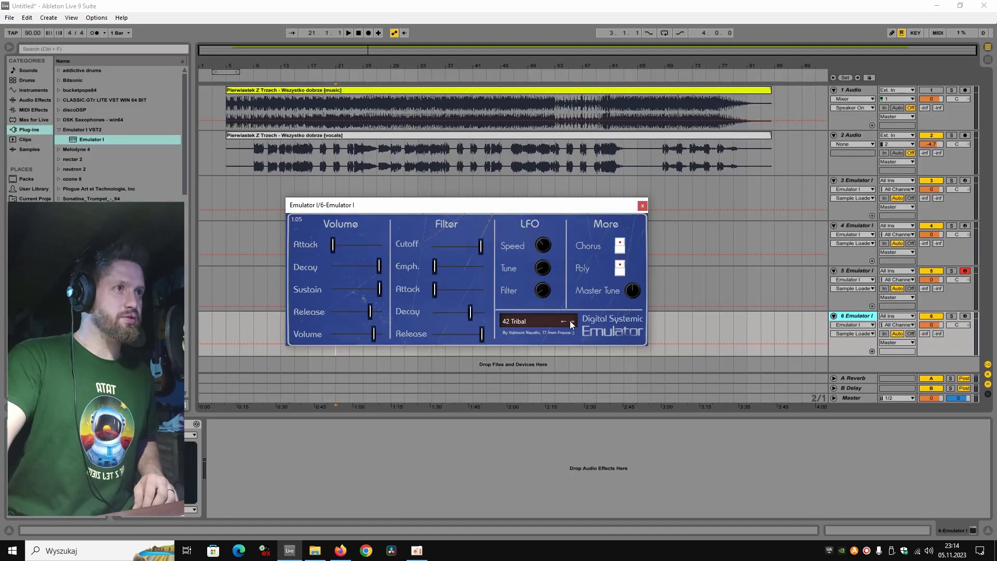
pyautogui.click(967, 316)
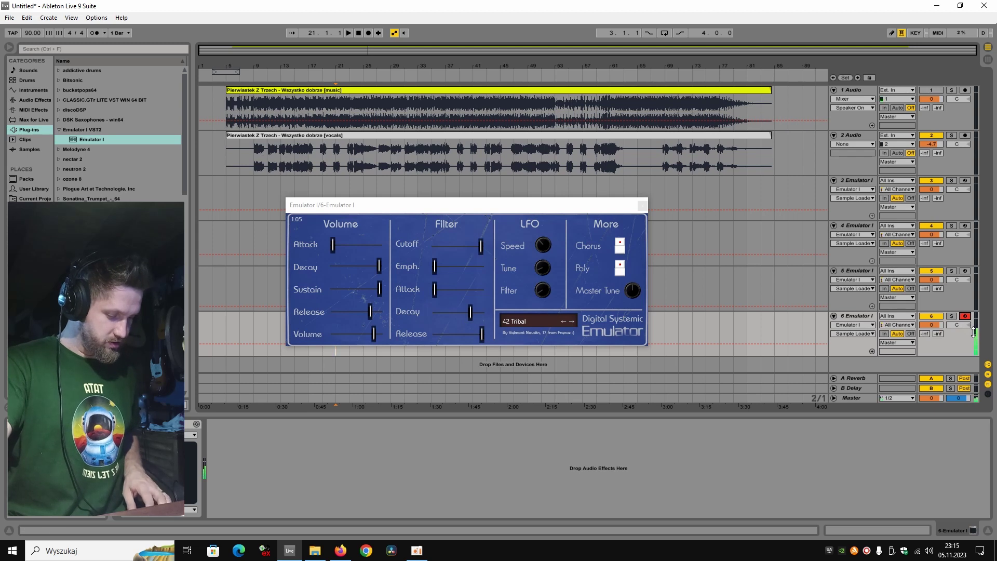
# Duplicate the 42 Tribal track, set the copy's Emulator I preset to 25 Reageae, and arm track 7 for recording.
pyautogui.hotkey('ctrl', 'd')
pyautogui.click(573, 320)
pyautogui.click(573, 321)
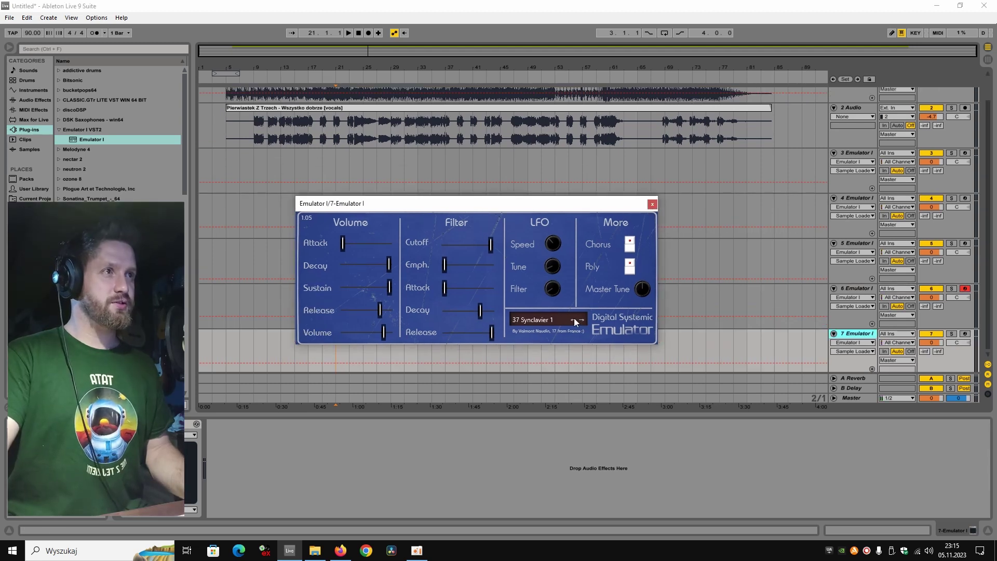
pyautogui.click(573, 320)
pyautogui.click(574, 320)
pyautogui.click(573, 320)
pyautogui.click(573, 320)
pyautogui.click(574, 320)
pyautogui.click(573, 320)
pyautogui.click(573, 320)
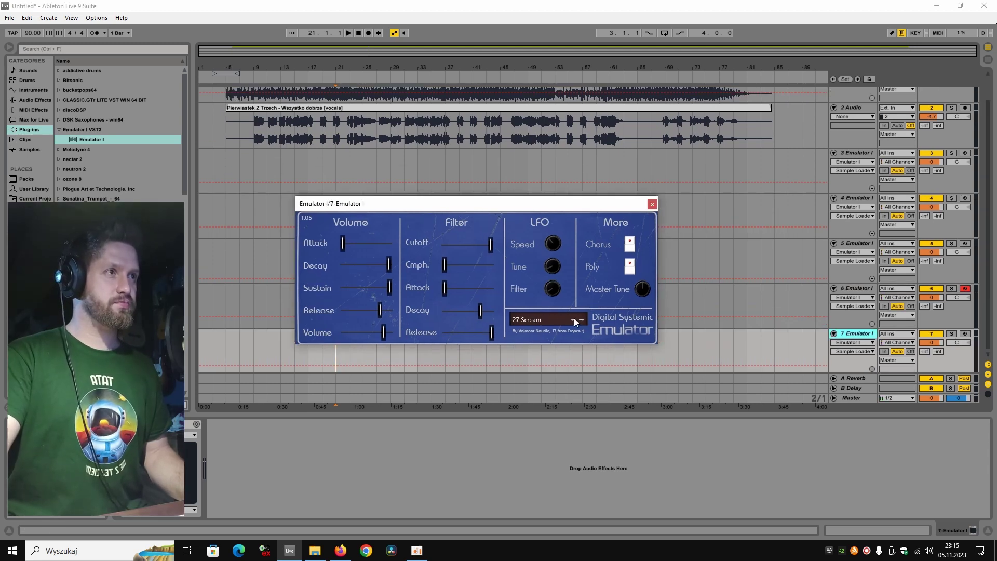
pyautogui.click(573, 320)
pyautogui.click(573, 320)
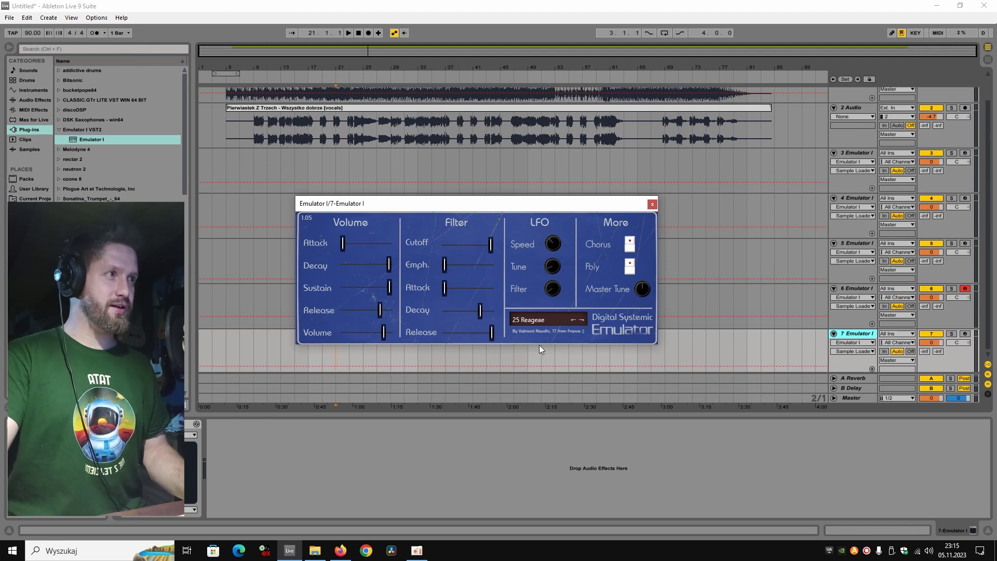
pyautogui.click(965, 334)
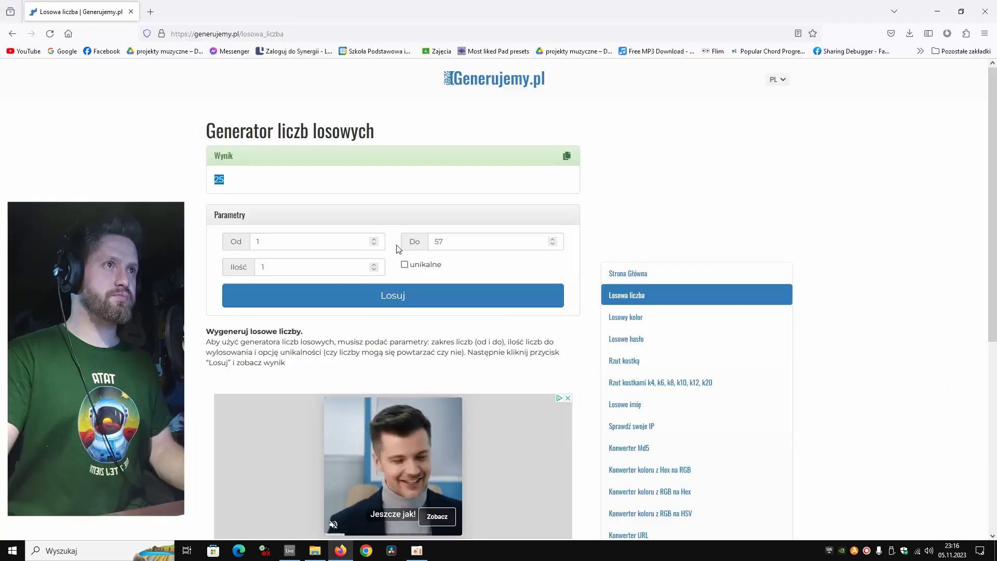
# Switch to Firefox, draw a new random number from 1 to 57, and return to Ableton Live.
pyautogui.hotkey('alt', 'Tab')
pyautogui.click(345, 297)
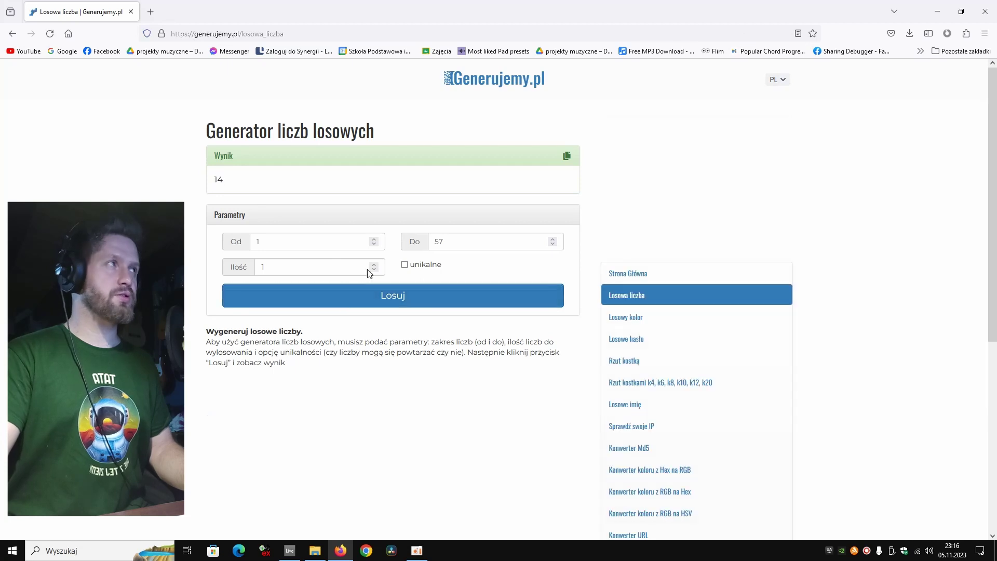
pyautogui.click(937, 12)
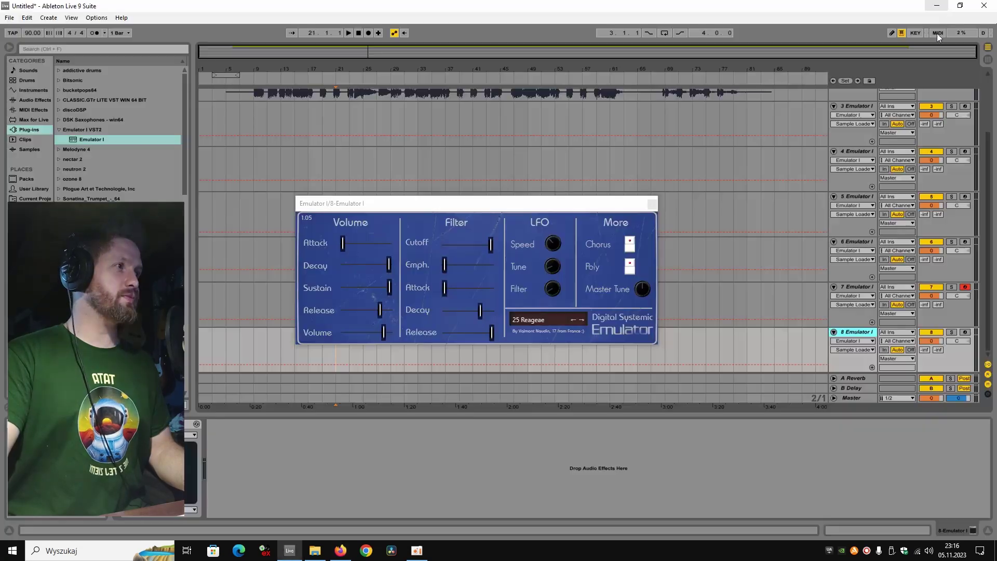
# Set the Emulator I preset on track 8 to 14 Nepal and arm the track for recording.
pyautogui.click(572, 319)
pyautogui.click(572, 319)
pyautogui.click(572, 318)
pyautogui.click(572, 318)
pyautogui.click(572, 318)
pyautogui.click(572, 318)
pyautogui.click(572, 318)
pyautogui.click(572, 318)
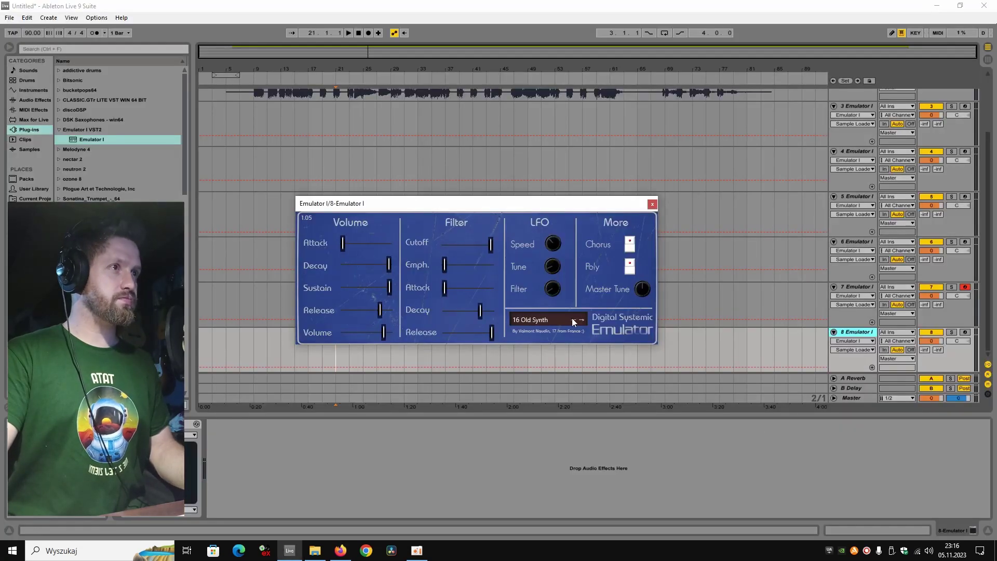
pyautogui.click(572, 319)
pyautogui.click(572, 319)
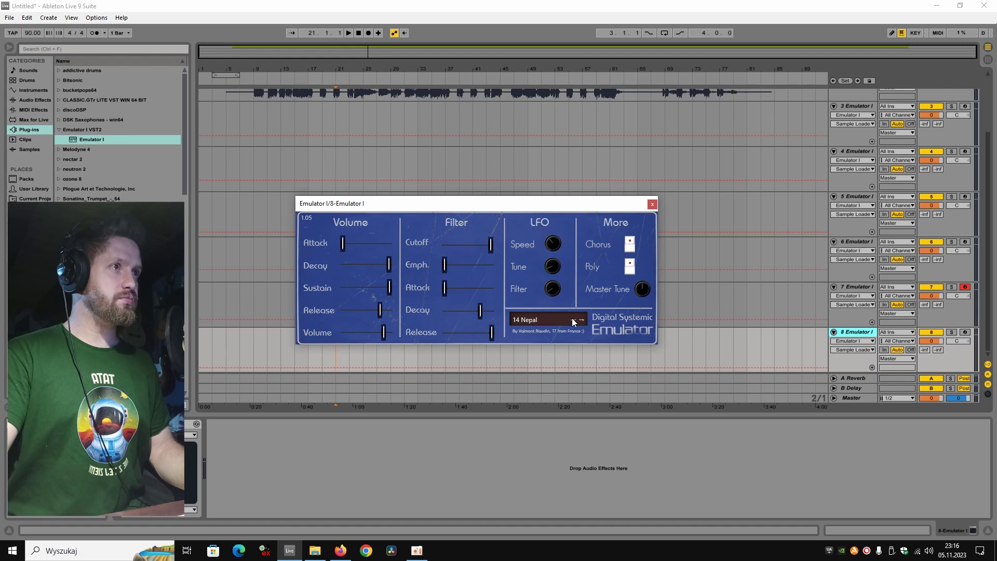
pyautogui.click(965, 333)
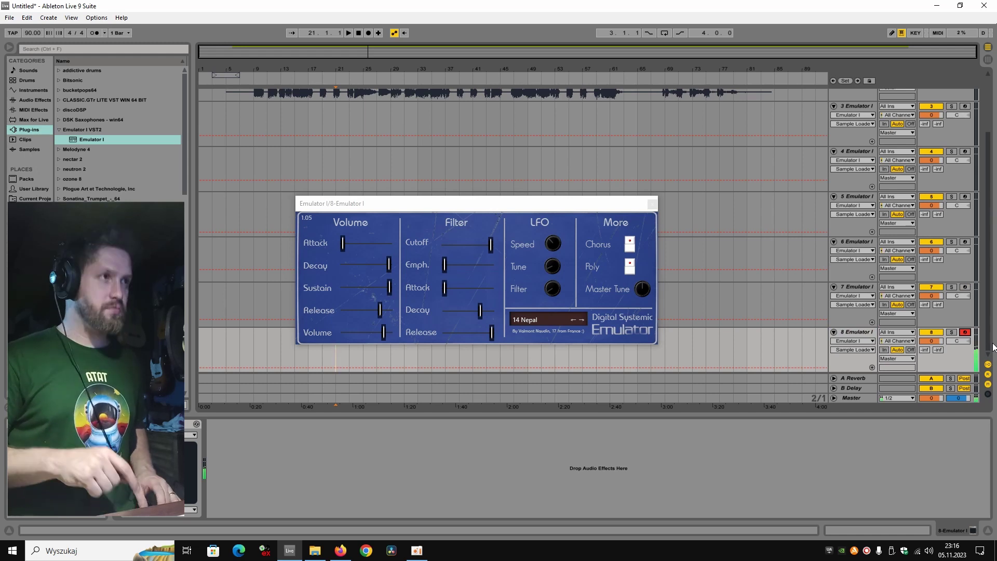
# Use the random number generator in Firefox for the next preset, and arm track 9 in Ableton Live for recording.
pyautogui.hotkey('alt', 'Tab')
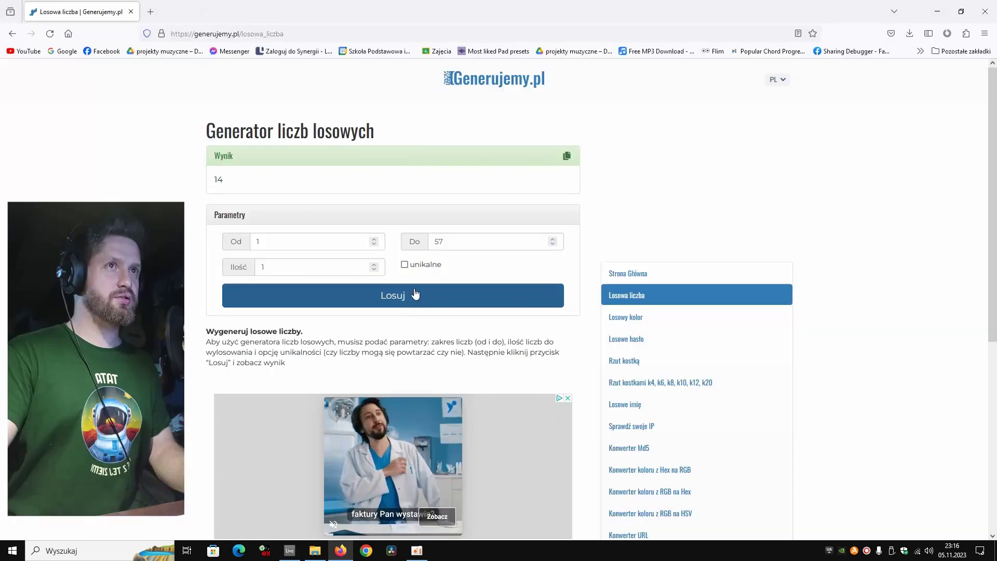
pyautogui.click(937, 7)
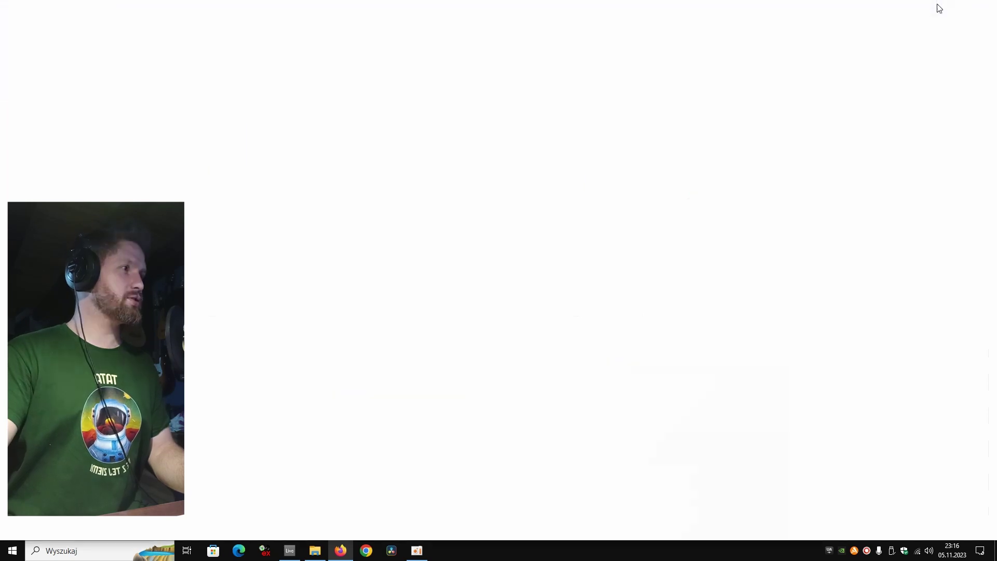
pyautogui.click(965, 334)
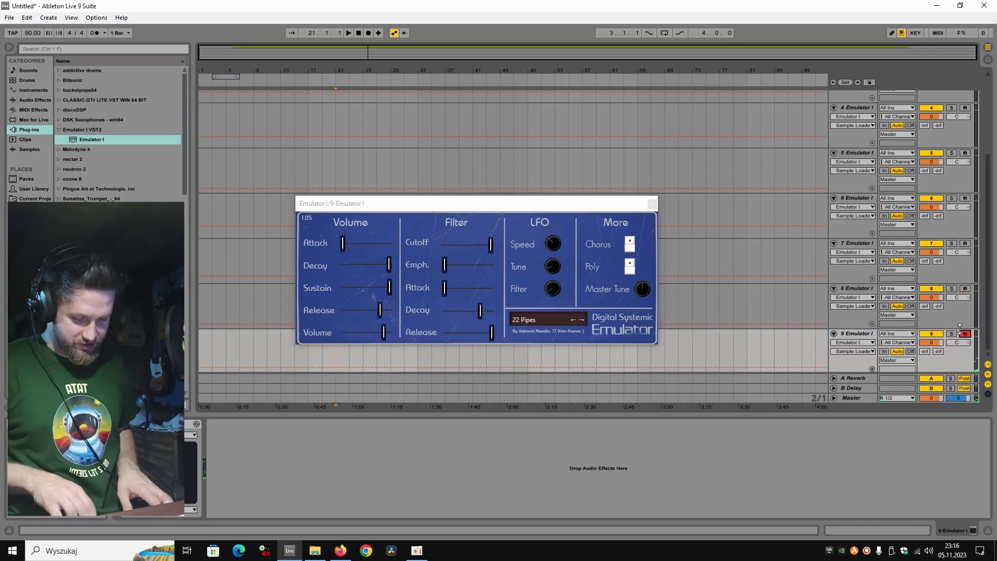
# Draw the random preset number for the tenth track in Firefox and return to Ableton Live.
pyautogui.hotkey('alt', 'Tab')
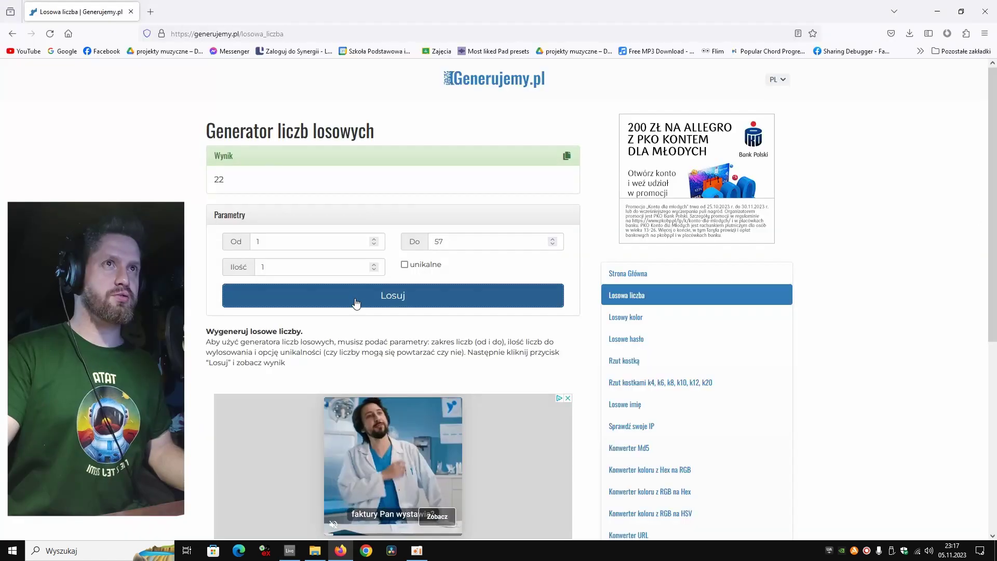
pyautogui.click(352, 293)
pyautogui.click(932, 8)
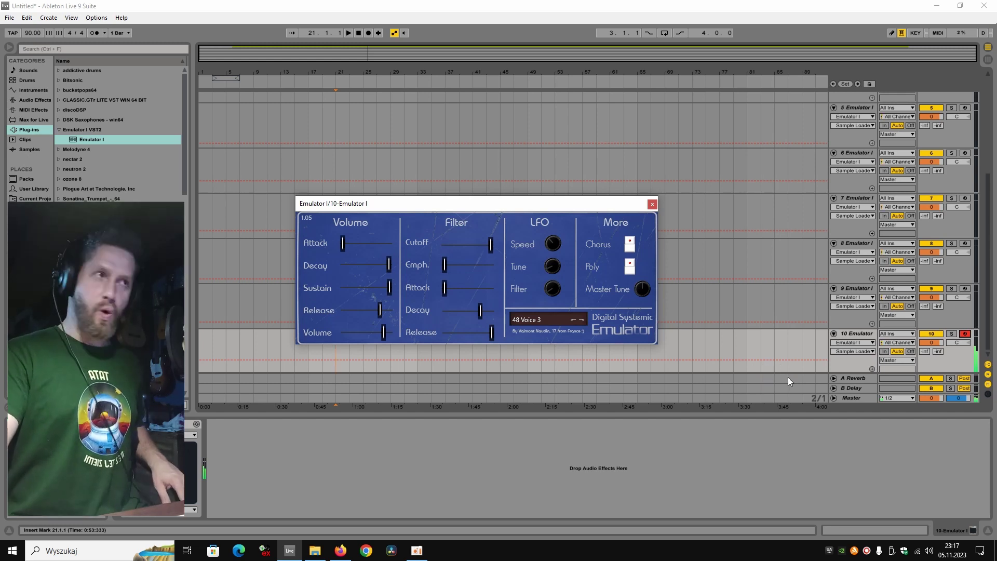
# Duplicate the track 10 Emulator twice and arm track 11 for recording.
pyautogui.hotkey('ctrl', 'd')
pyautogui.hotkey('ctrl', 'd')
pyautogui.click(964, 288)
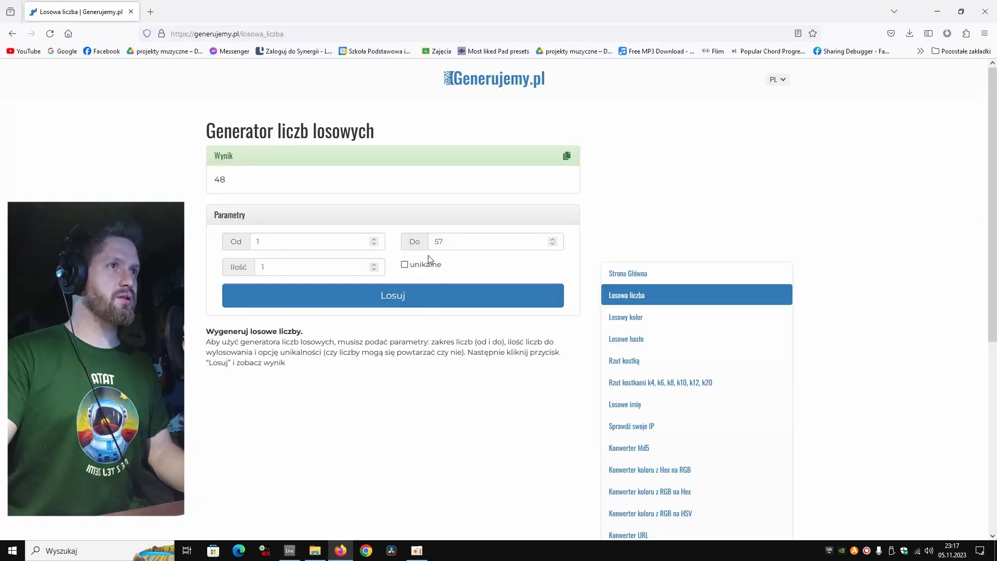
# Draw the next random numbers from 1 to 57 in Firefox, returning to Ableton Live between draws.
pyautogui.click(398, 296)
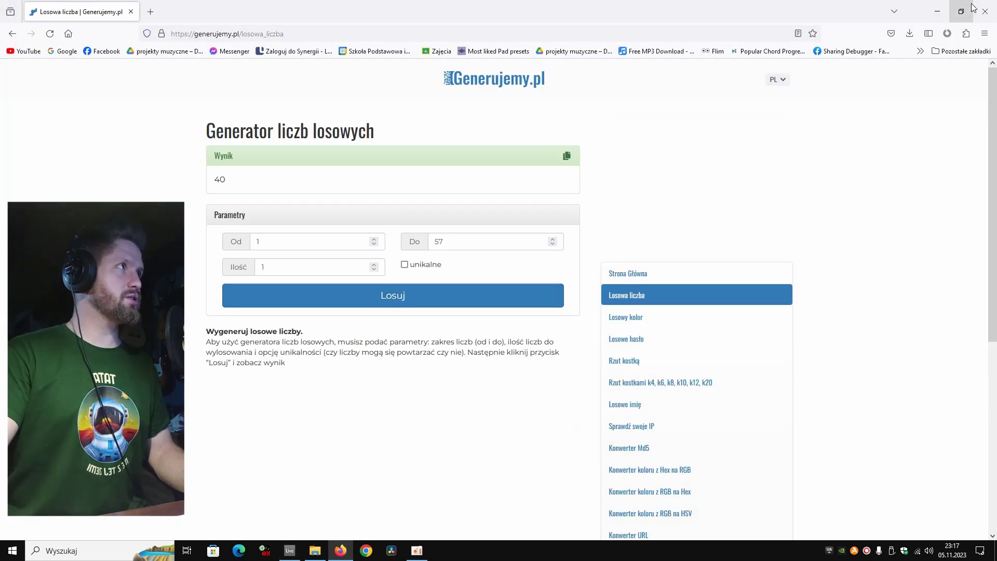
pyautogui.click(938, 11)
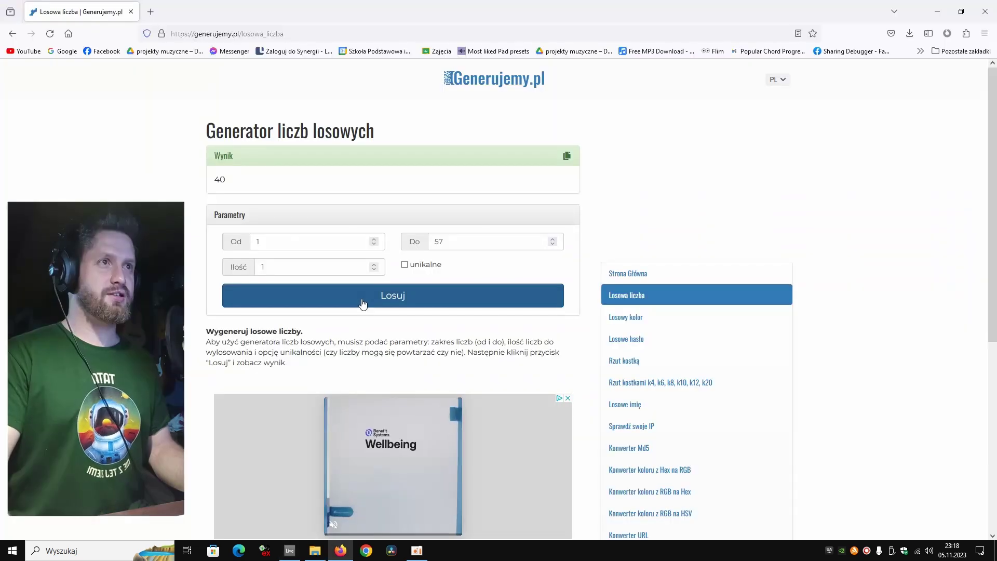
pyautogui.click(340, 551)
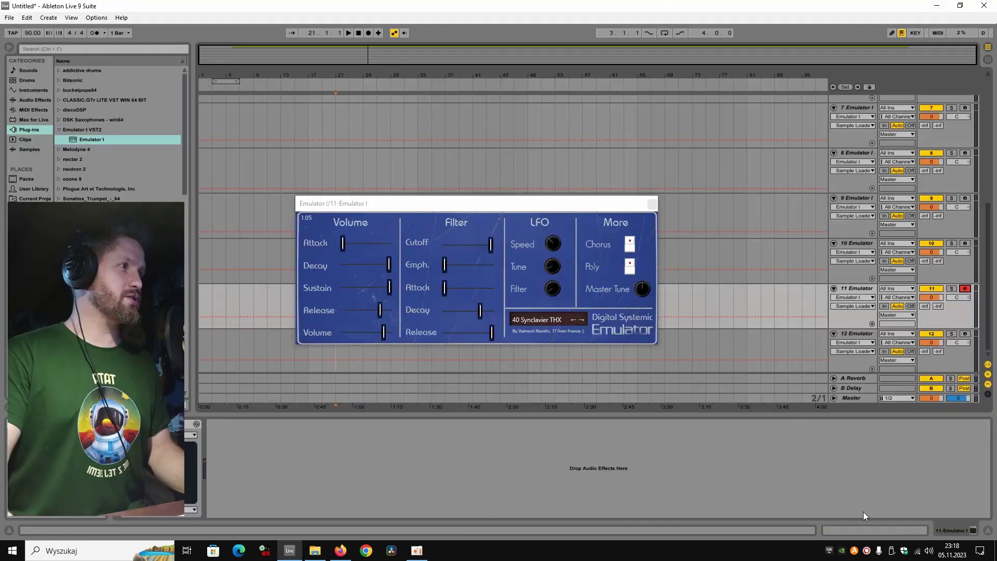
# Select track 12 Emulator and hide the open plug-in window.
pyautogui.click(831, 337)
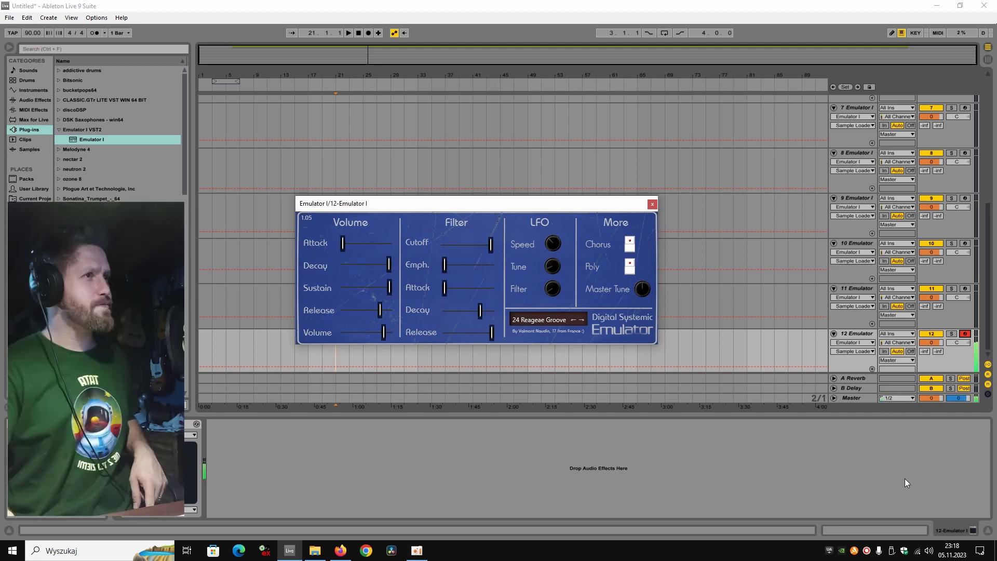
pyautogui.hotkey('ctrl', 'alt', 'p')
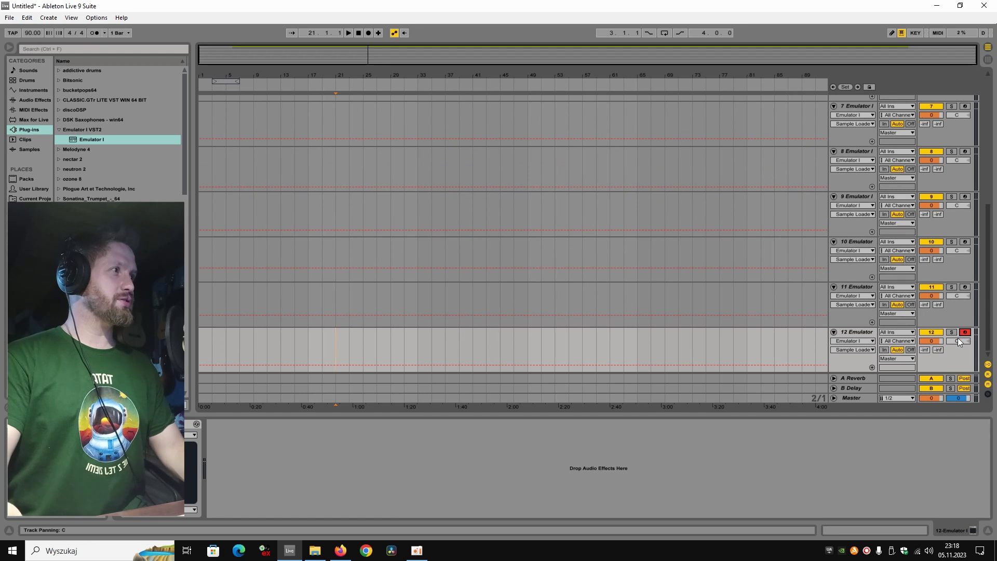
# Play the isolated vocal clip on the second audio track starting at bar 9.
pyautogui.scroll(10, 939, 324)
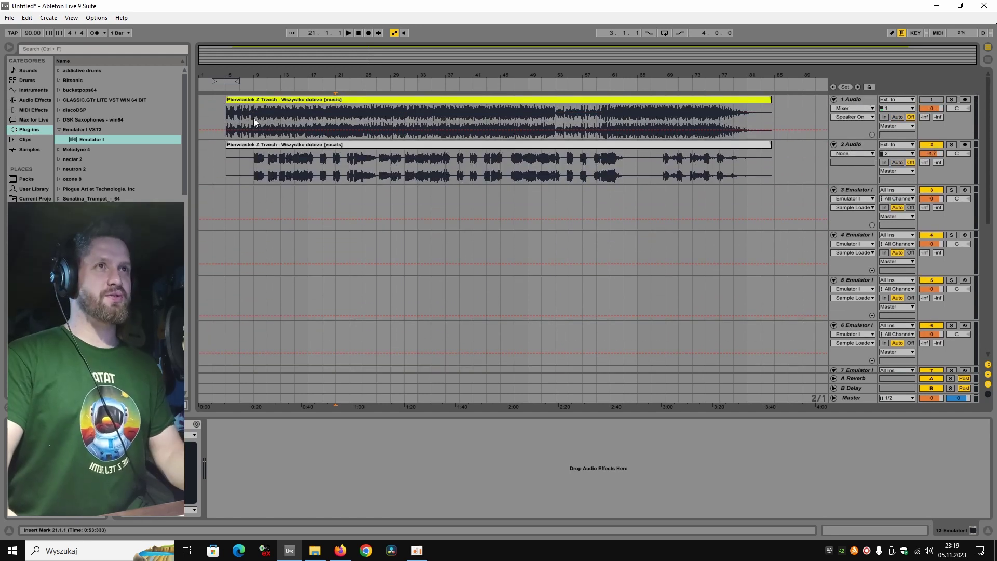
pyautogui.click(254, 167)
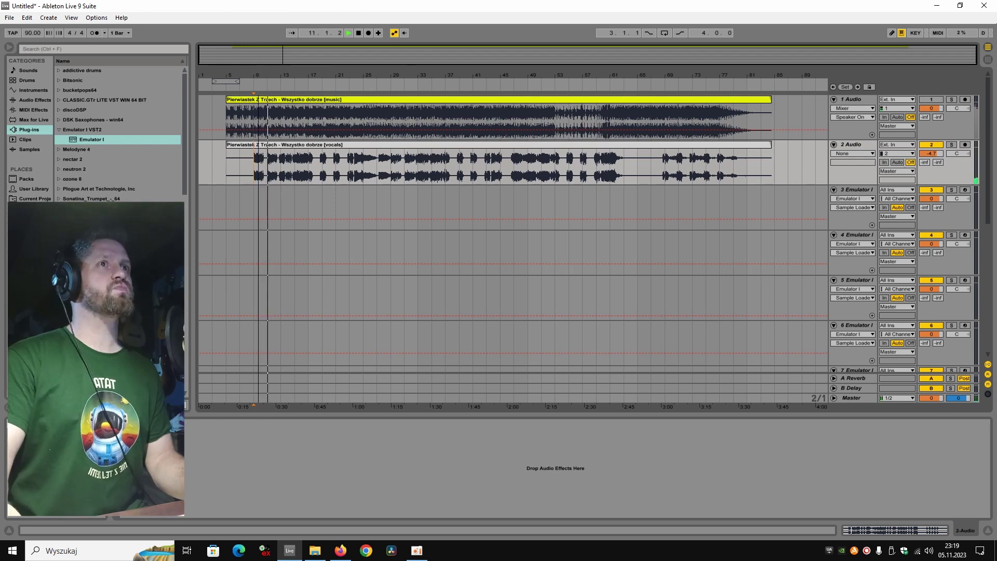
pyautogui.moveTo(259, 78)
pyautogui.mouseDown()
pyautogui.moveTo(259, 109)
pyautogui.moveTo(260, 78)
pyautogui.mouseUp()
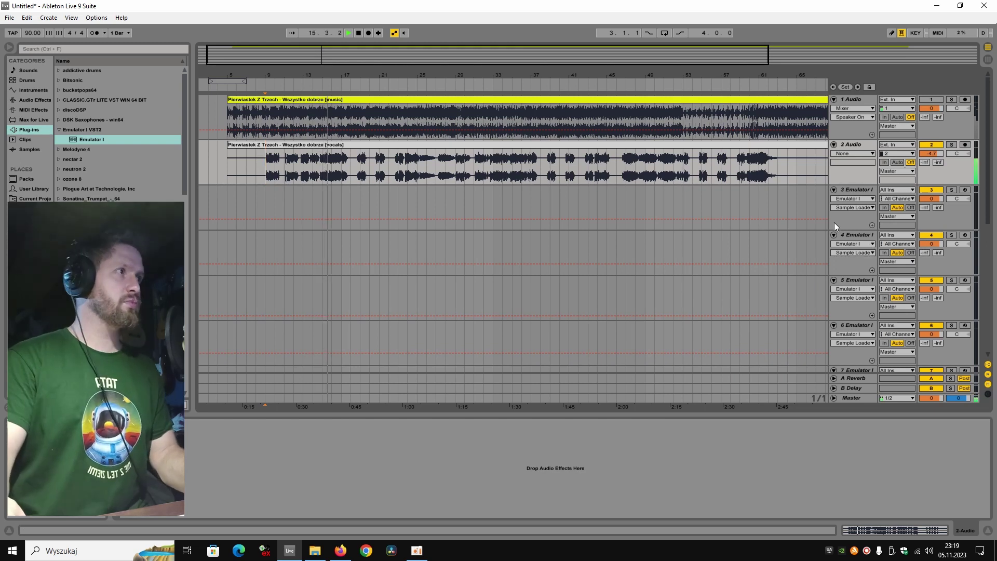
# Arm track 9 Emulator for recording and play the song with its insert mark at bar 9.
pyautogui.click(965, 190)
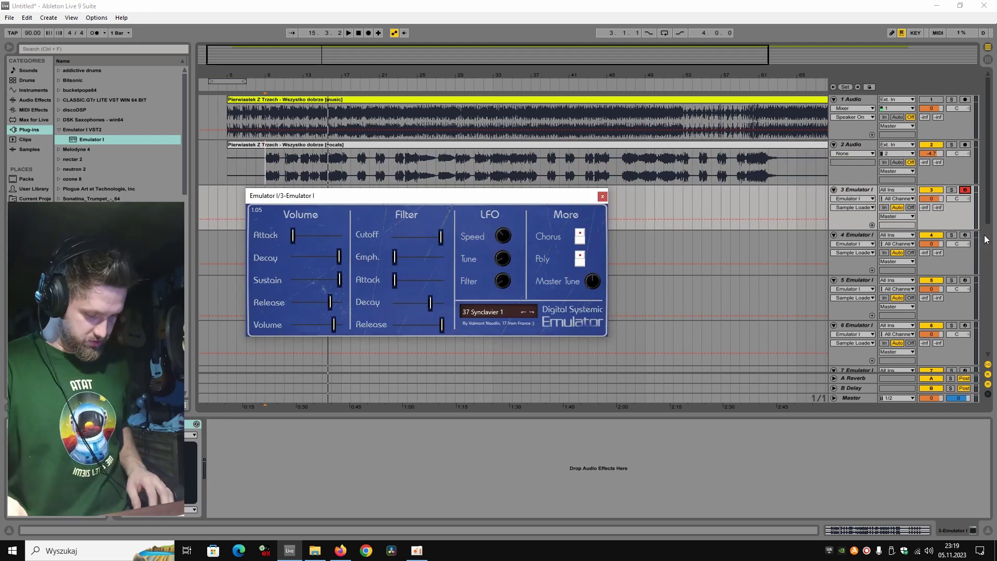
pyautogui.scroll(-4, 961, 299)
pyautogui.click(965, 285)
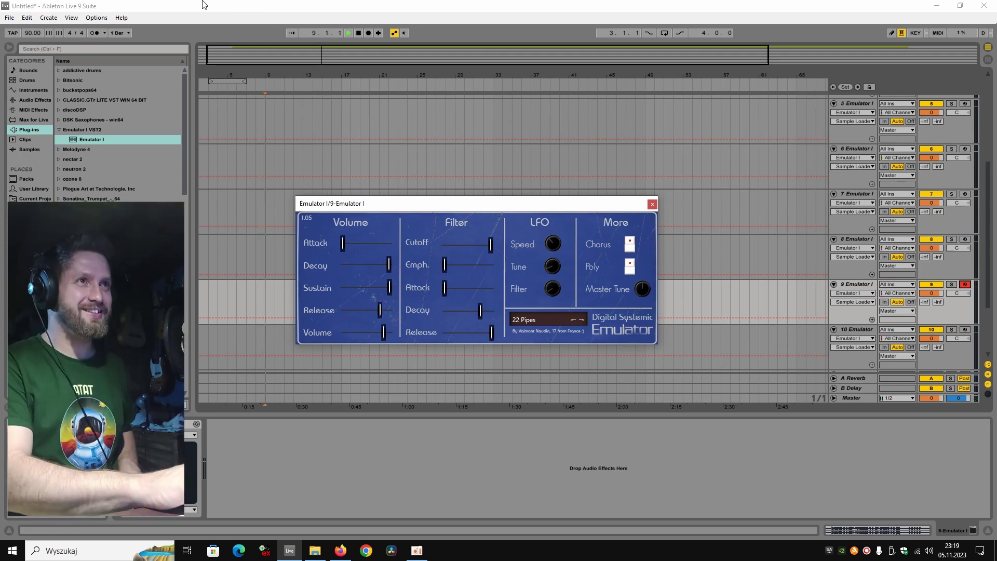
pyautogui.click(279, 303)
pyautogui.press('space')
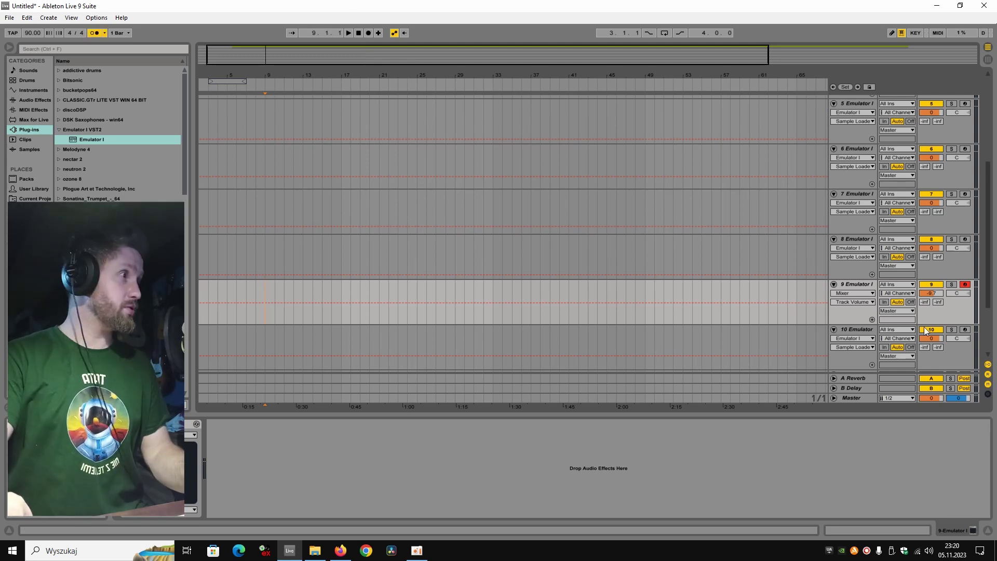
# Lower the cue volume on the Master track and record a 20-bar MIDI part on track 9 from bar 9.
pyautogui.moveTo(957, 398); pyautogui.dragTo(956, 401)
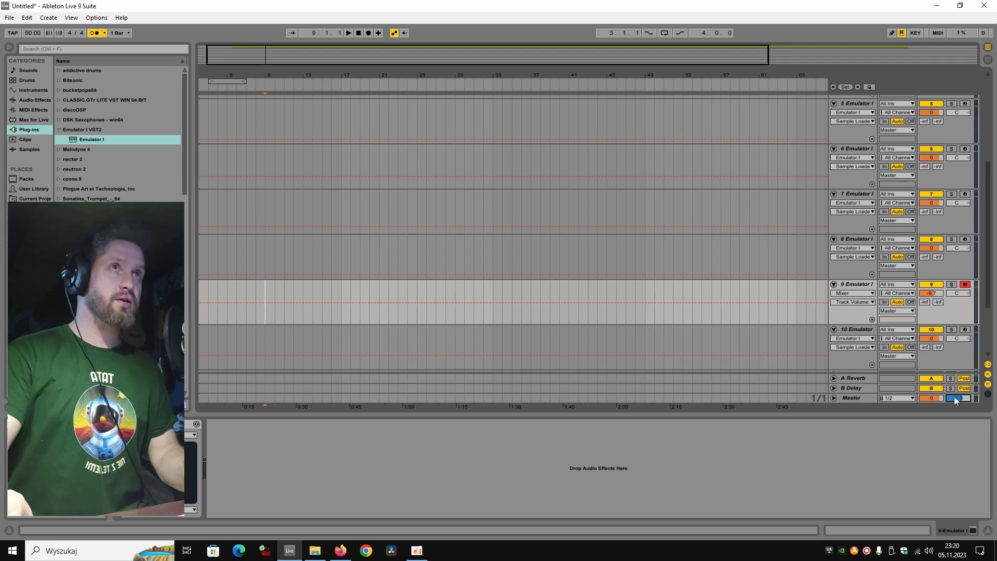
pyautogui.press('space')
pyautogui.click(367, 34)
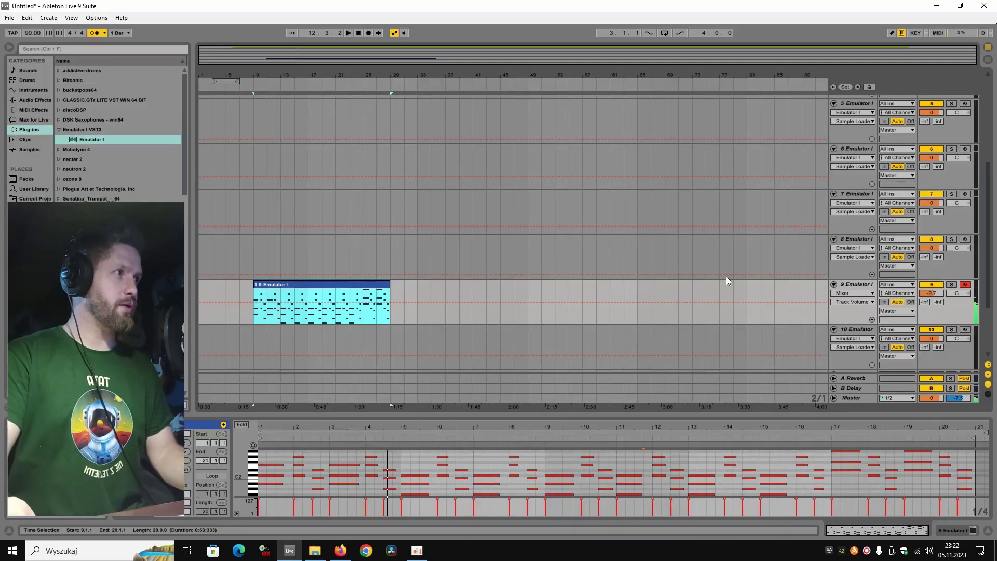
# Lower the filter Decay and Release of track 11's Emulator I and record a 20-bar MIDI part there from bar 9.
pyautogui.click(966, 330)
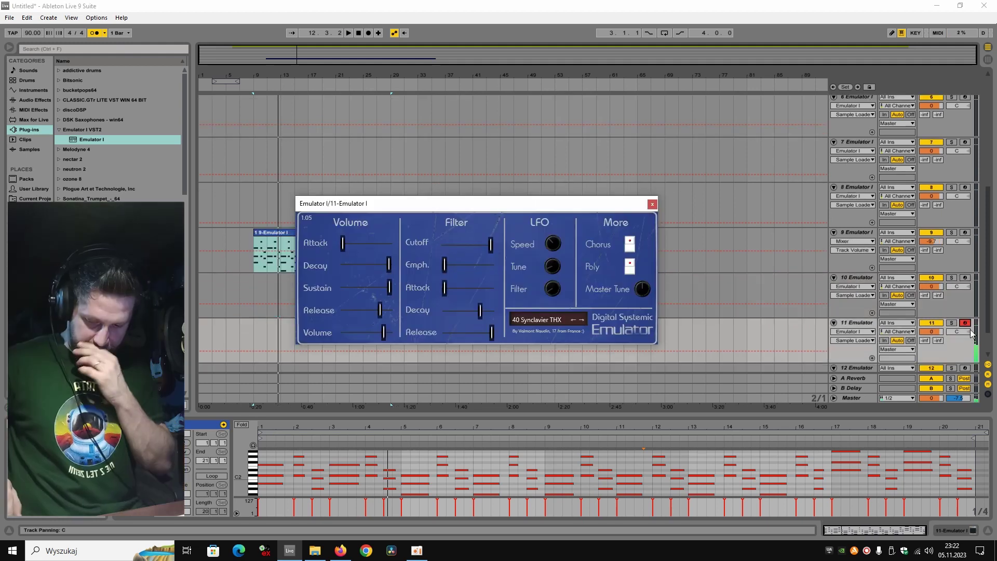
pyautogui.press('Down')
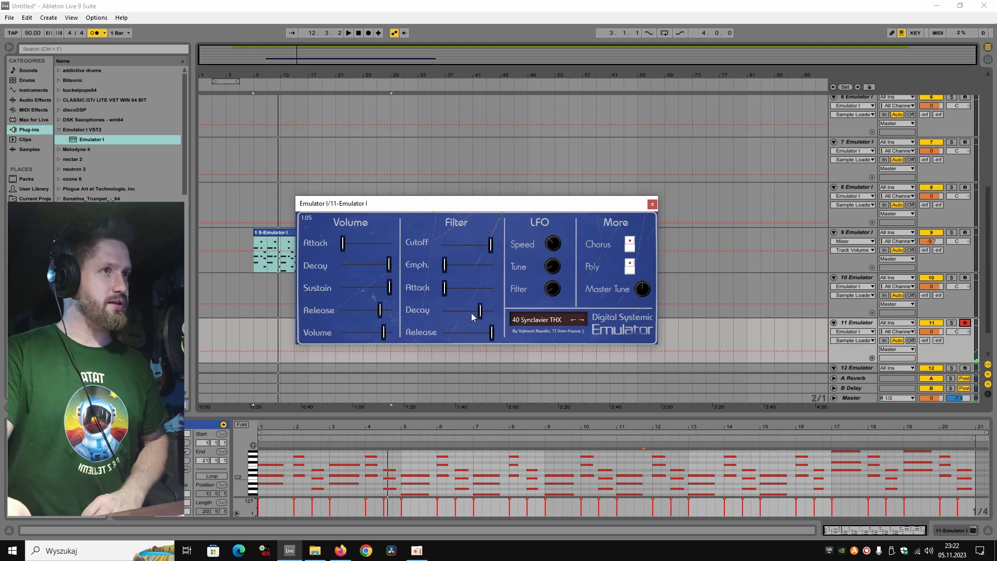
pyautogui.moveTo(479, 317); pyautogui.dragTo(441, 317)
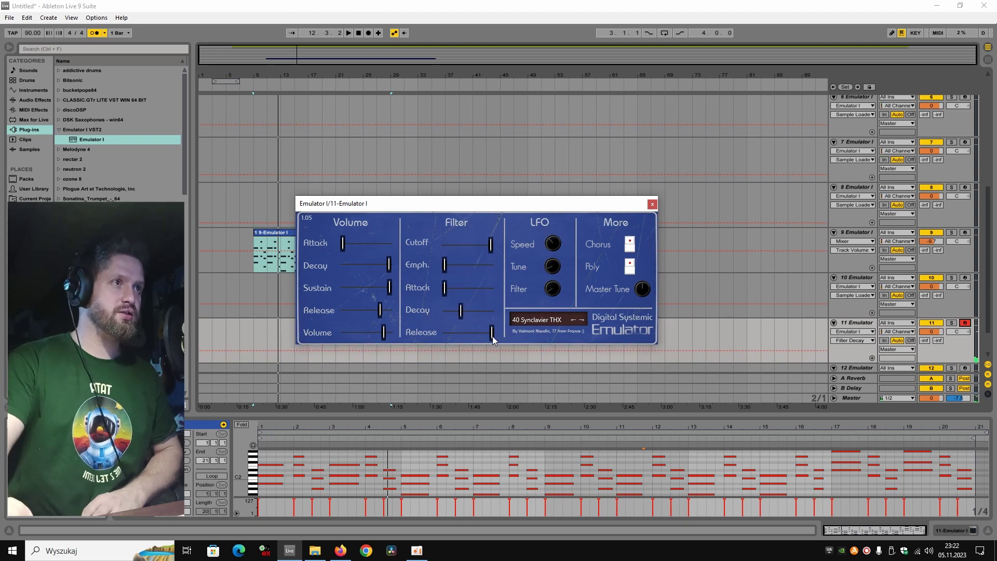
pyautogui.moveTo(466, 338); pyautogui.dragTo(431, 318)
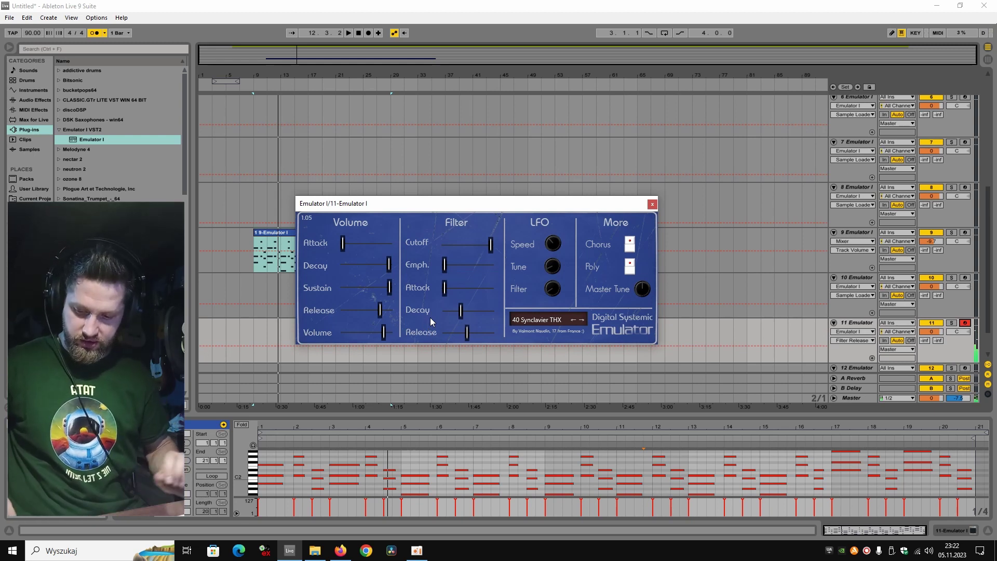
pyautogui.click(368, 33)
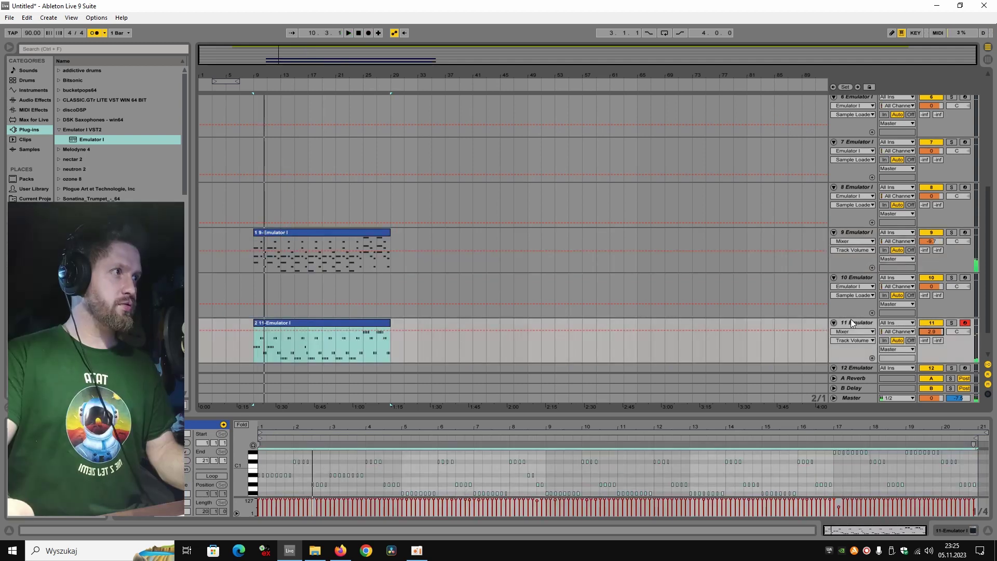
# Add EQ Eight to track 11 Emulator and boost band 2 by 7.81 dB at 83.5 Hz.
pyautogui.click(852, 323)
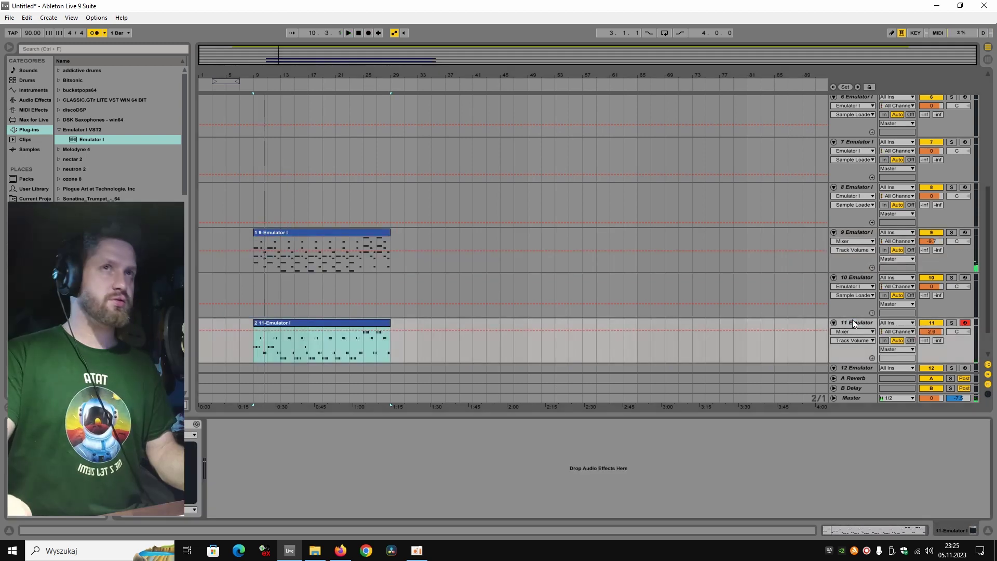
pyautogui.click(22, 103)
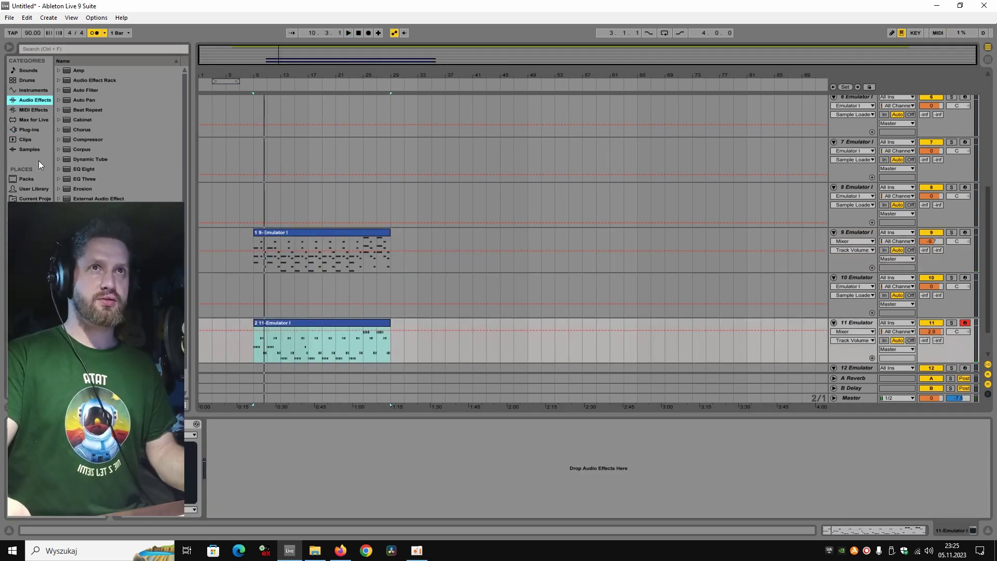
pyautogui.doubleClick(78, 173)
# Insert the SK10 plug-in before EQ Eight on track 11.
pyautogui.click(33, 129)
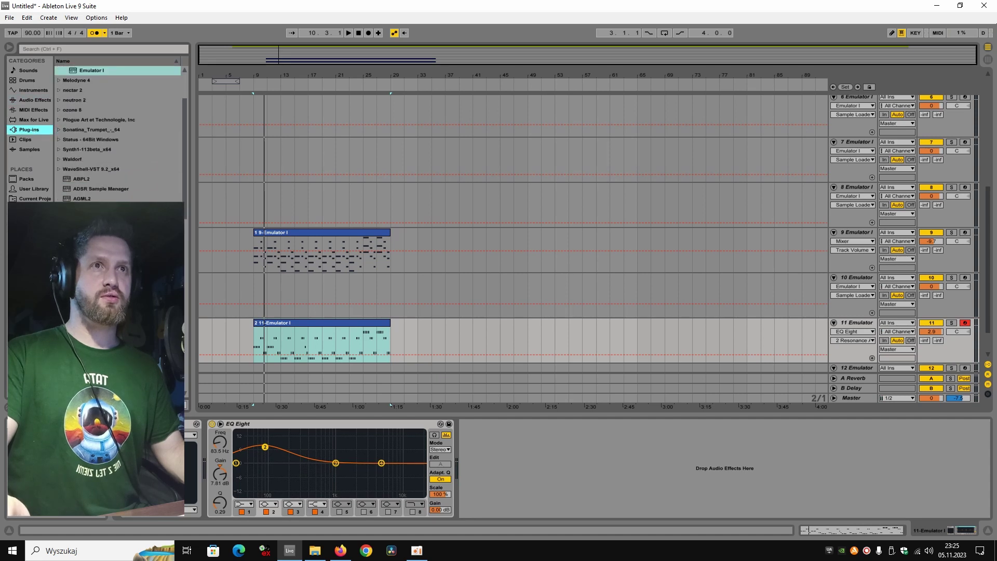
pyautogui.moveTo(184, 182); pyautogui.dragTo(185, 322)
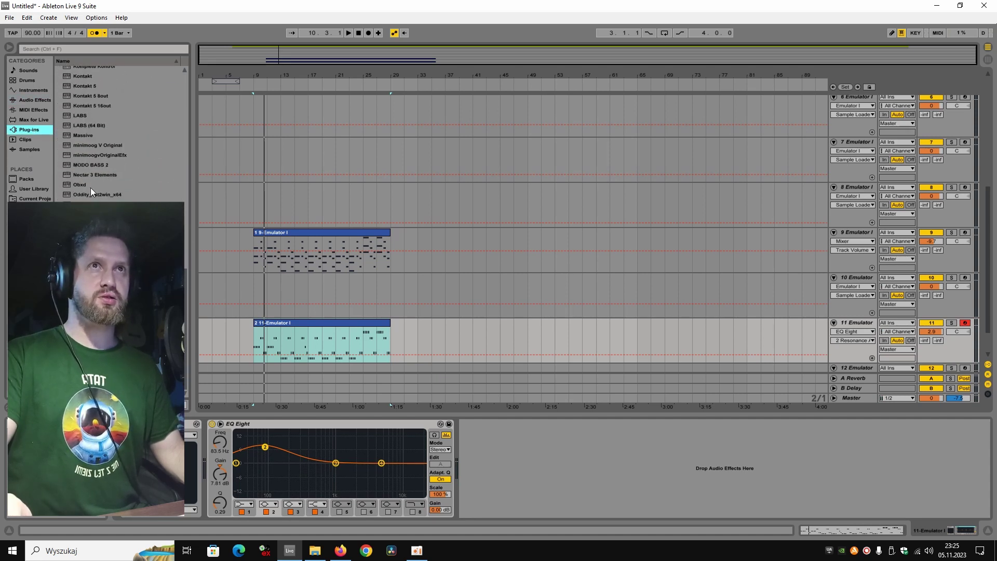
pyautogui.scroll(5, 89, 188)
pyautogui.scroll(-5, 89, 188)
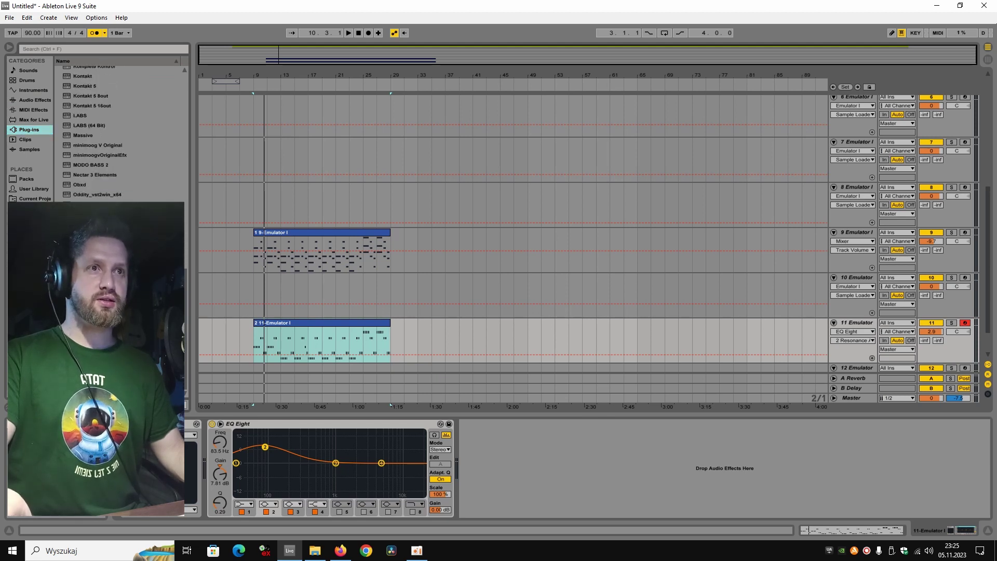
pyautogui.moveTo(202, 459); pyautogui.dragTo(204, 459)
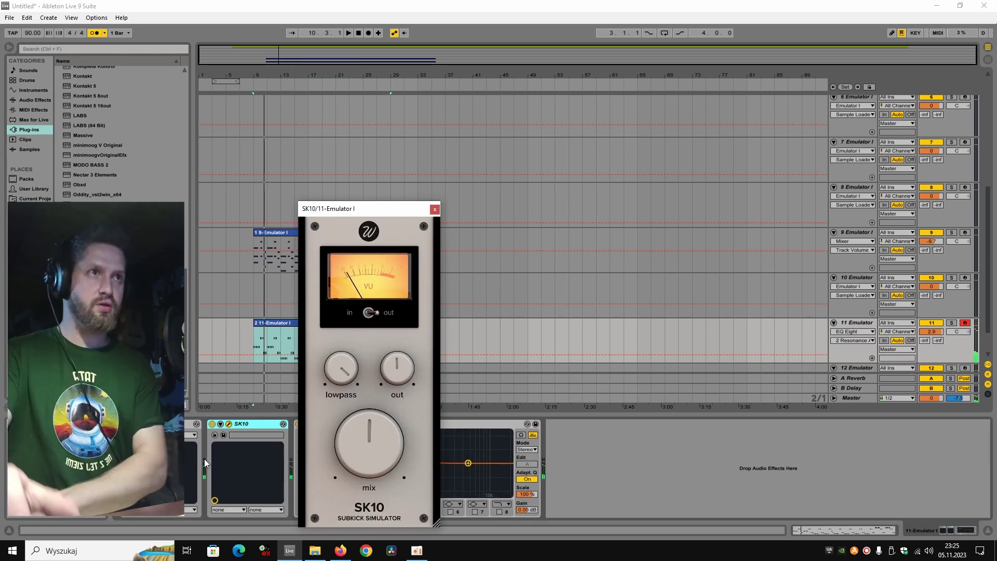
# Compare track 11 with SK10 off and on during playback from bar 9, and set the track's volume to -0.2.
pyautogui.click(213, 425)
pyautogui.click(212, 424)
pyautogui.press('space')
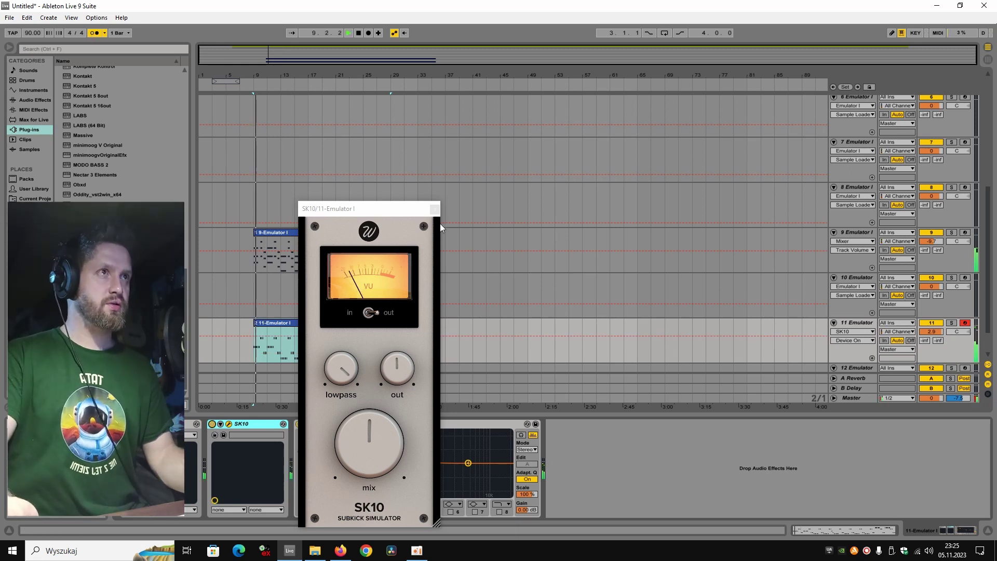
pyautogui.click(435, 208)
pyautogui.moveTo(936, 330); pyautogui.dragTo(936, 347)
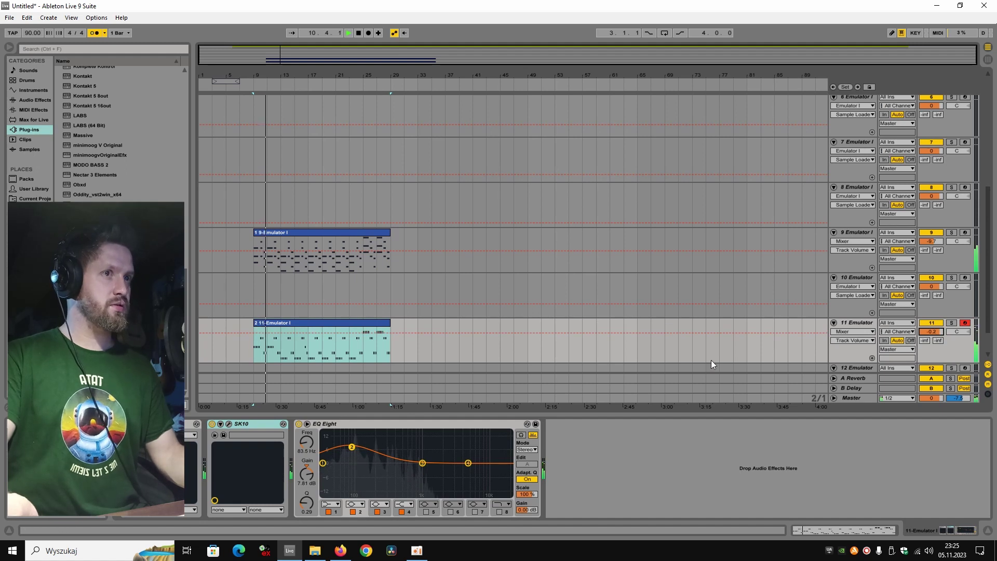
# Compare the track 11 part with EQ Eight bypassed and active, and stop playback.
pyautogui.click(298, 424)
pyautogui.click(298, 424)
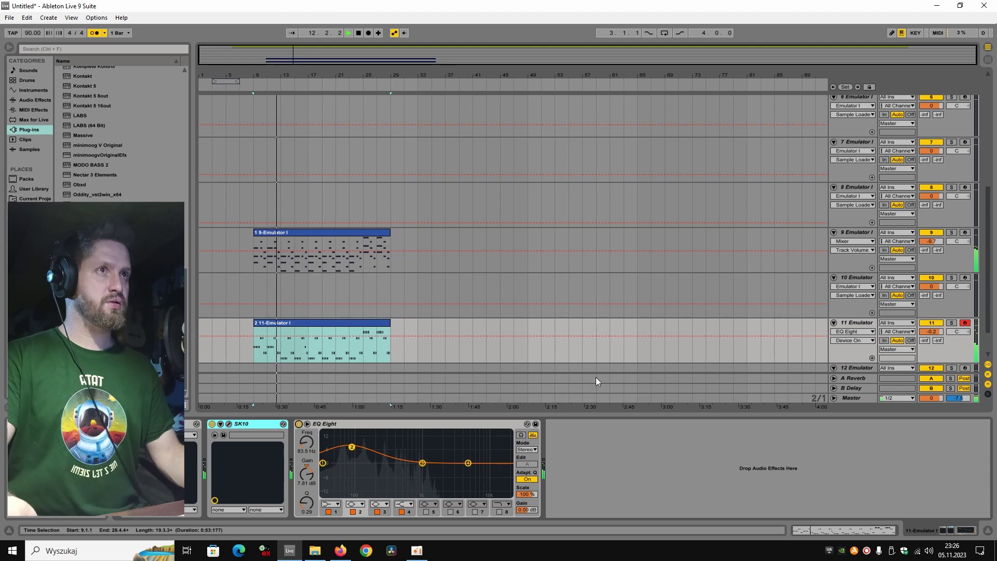
pyautogui.press('space')
# Search the plug-ins for "cla" and add CLA-2A Stereo after EQ Eight on track 11.
pyautogui.click(112, 49)
pyautogui.write('cla')
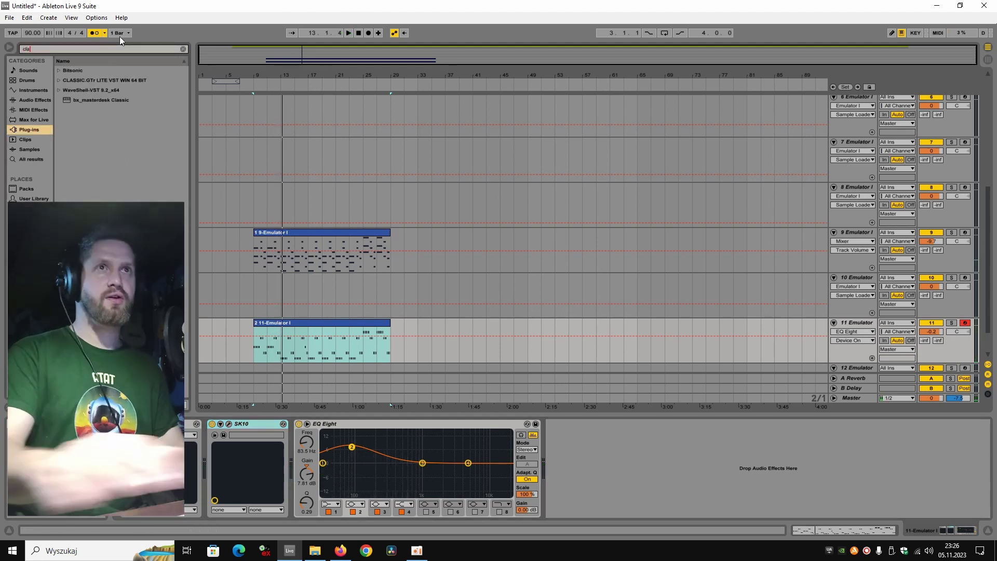
pyautogui.click(61, 91)
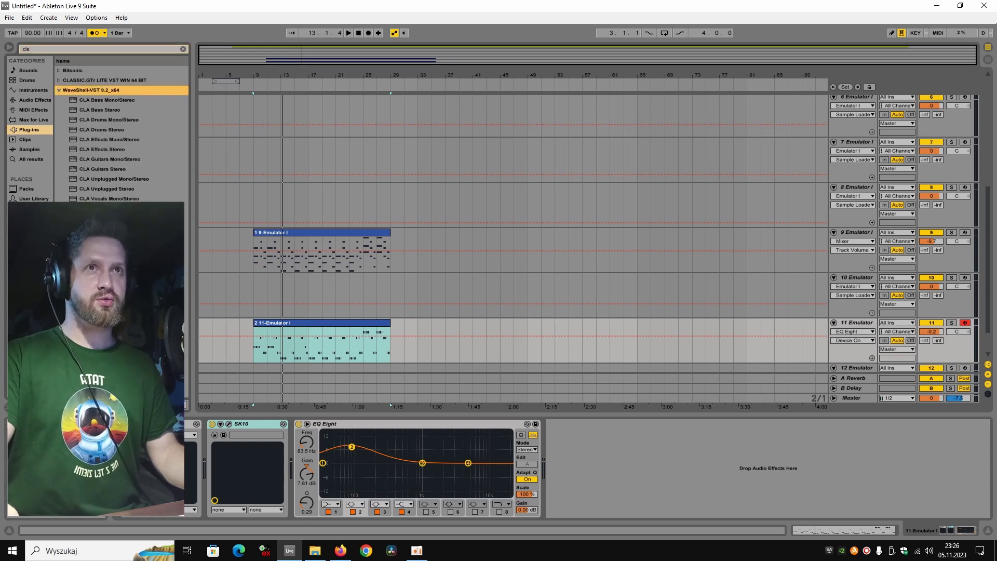
pyautogui.moveTo(103, 219)
pyautogui.mouseDown()
pyautogui.moveTo(548, 398)
pyautogui.moveTo(598, 453)
pyautogui.moveTo(618, 420)
pyautogui.moveTo(665, 442)
pyautogui.mouseUp()
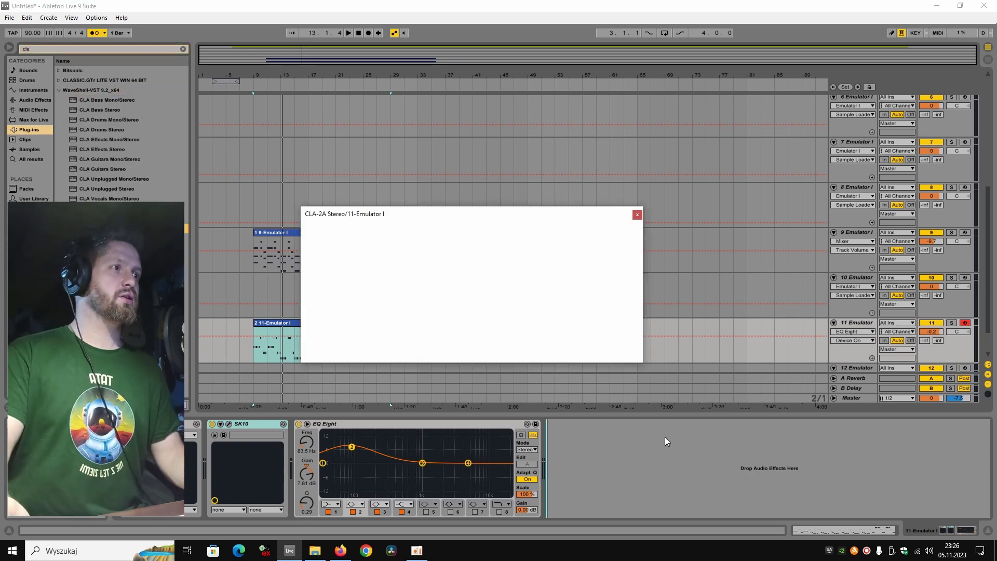
# Load the Bass preset in CLA-2A, switch its Analog setting off, and check the sound from bar 9.
pyautogui.click(597, 227)
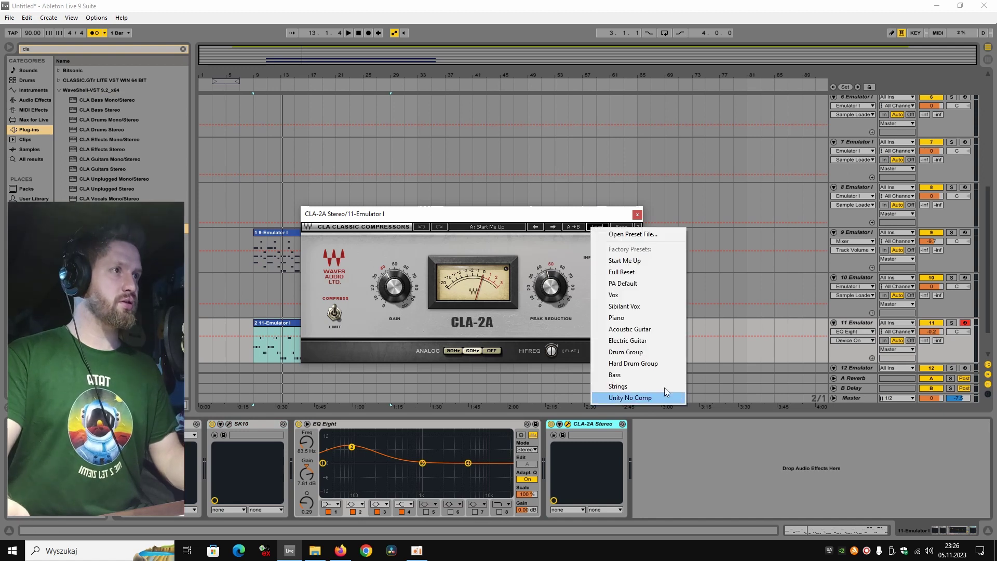
pyautogui.click(618, 375)
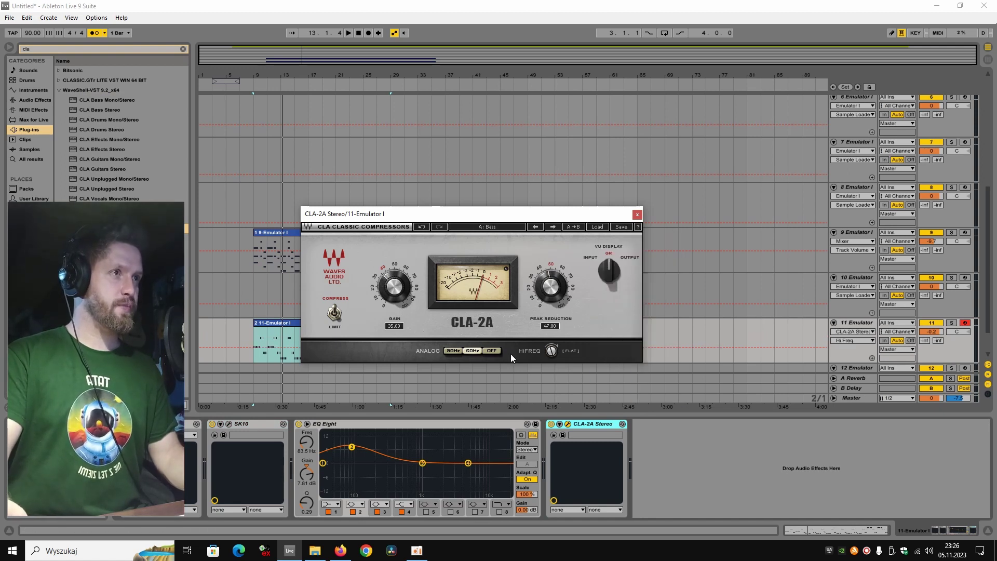
pyautogui.click(491, 351)
pyautogui.press('space')
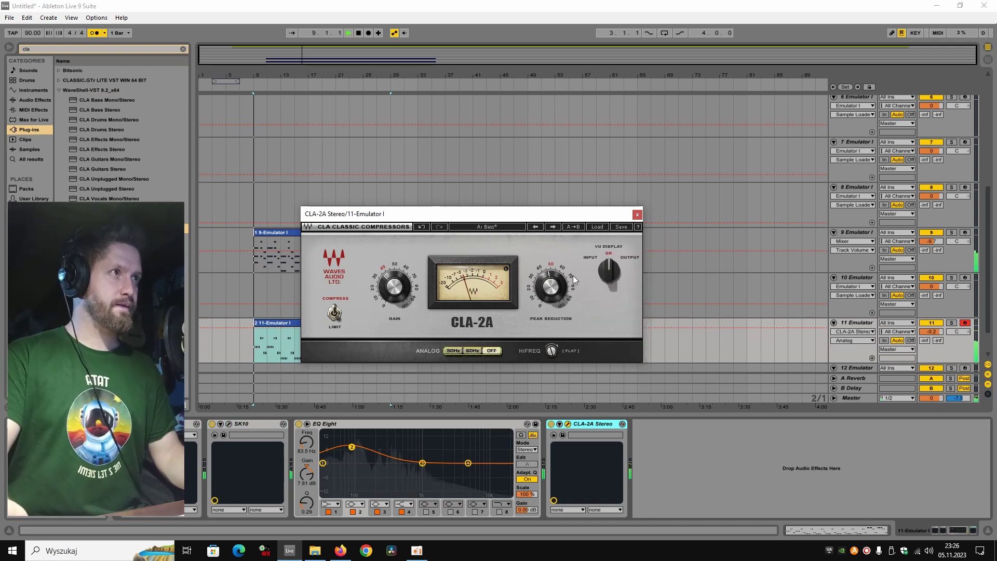
pyautogui.click(637, 212)
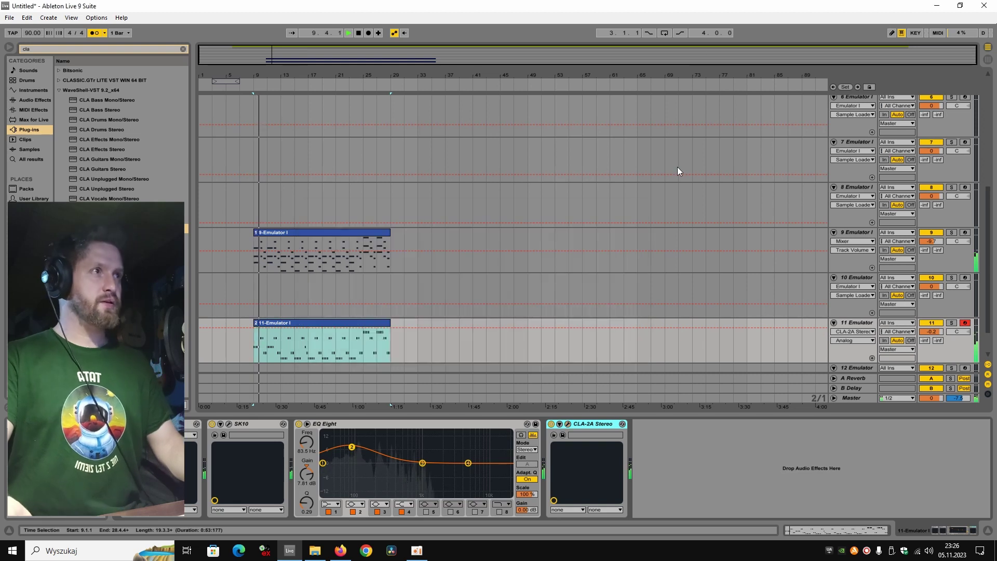
# Add Chorus and Reverb effects to track 9 Emulator.
pyautogui.click(849, 233)
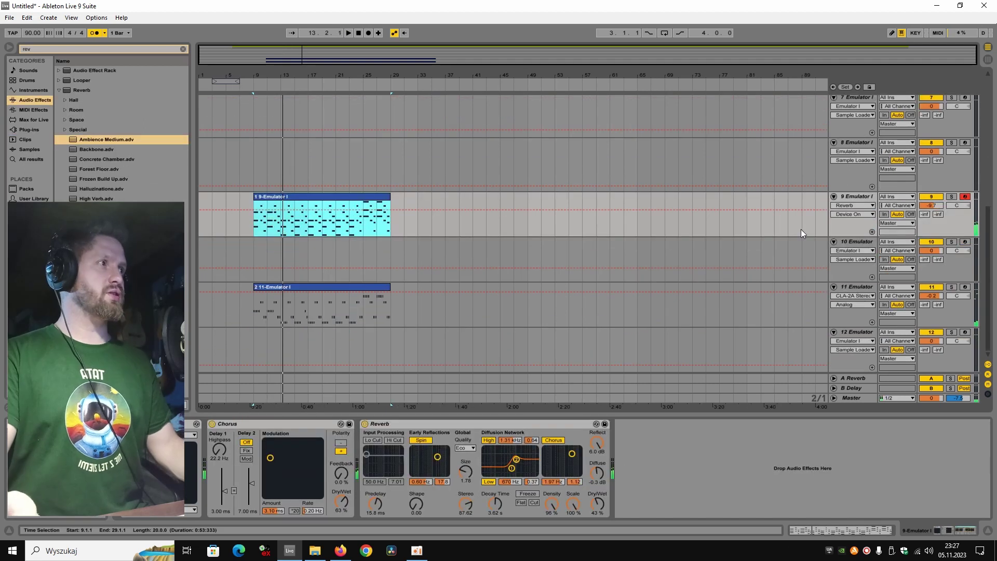
# Arm track 12 Emulator, lower its filter Cutoff, Decay and Release, and add SK10 and Utility.
pyautogui.click(965, 332)
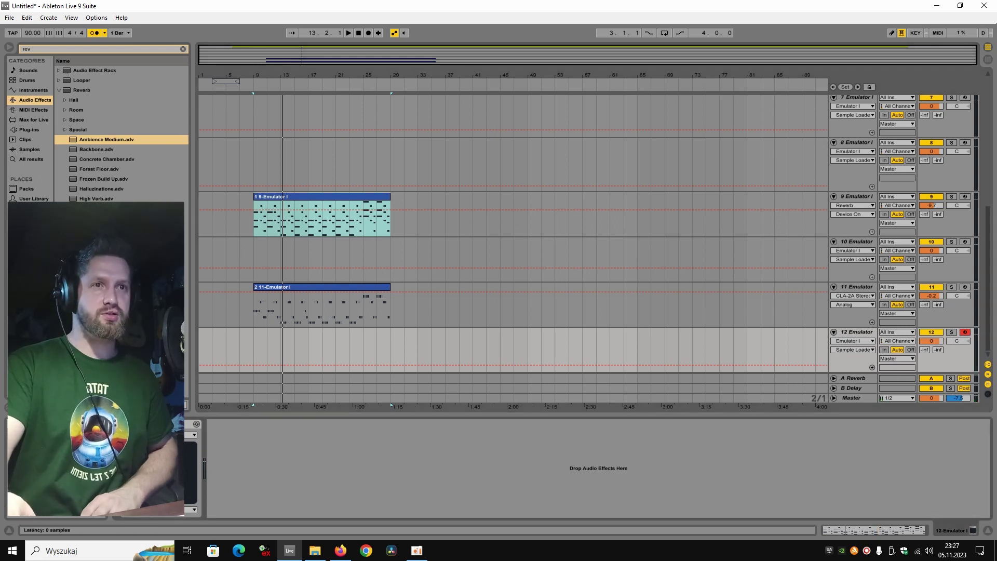
pyautogui.click(196, 424)
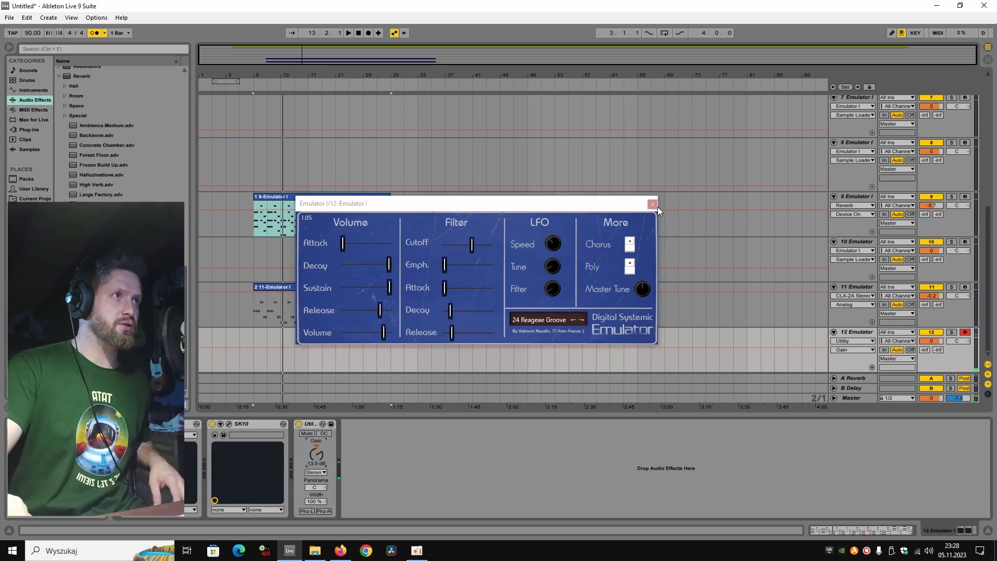
pyautogui.click(652, 205)
# Listen to the arrangement from bar 9 with track 10 Emulator selected, and close its plug-in window.
pyautogui.click(257, 259)
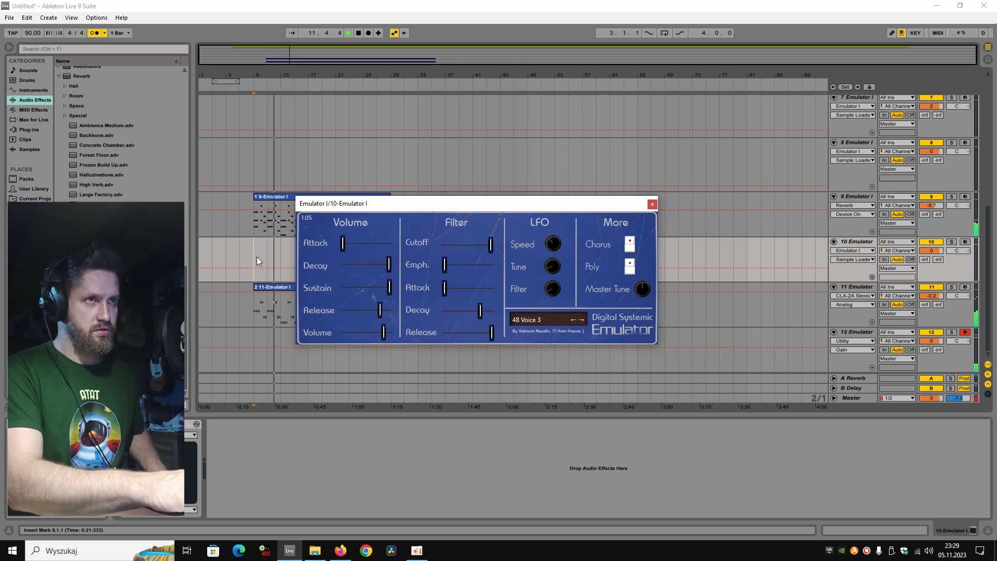
pyautogui.press('space')
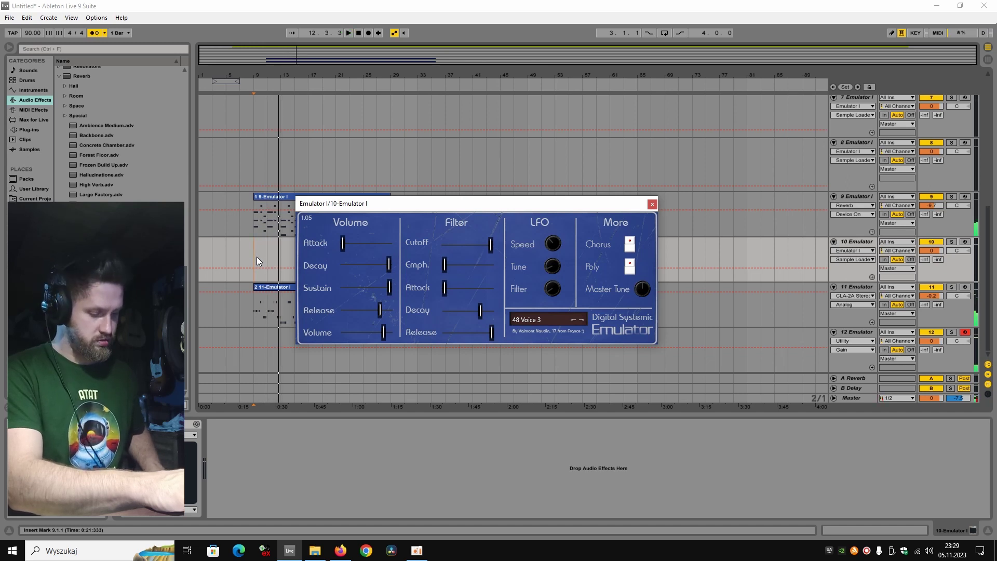
pyautogui.click(652, 204)
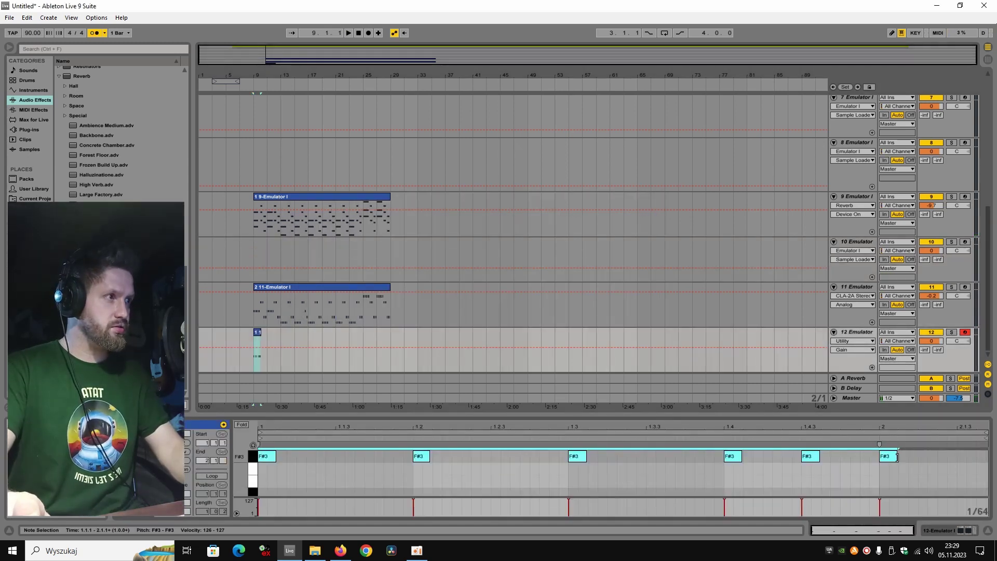
# Shorten the selected F#3 notes in the track 12 Emulator clip and check them in playback from bar 9.
pyautogui.moveTo(897, 457); pyautogui.dragTo(891, 457)
pyautogui.press('space')
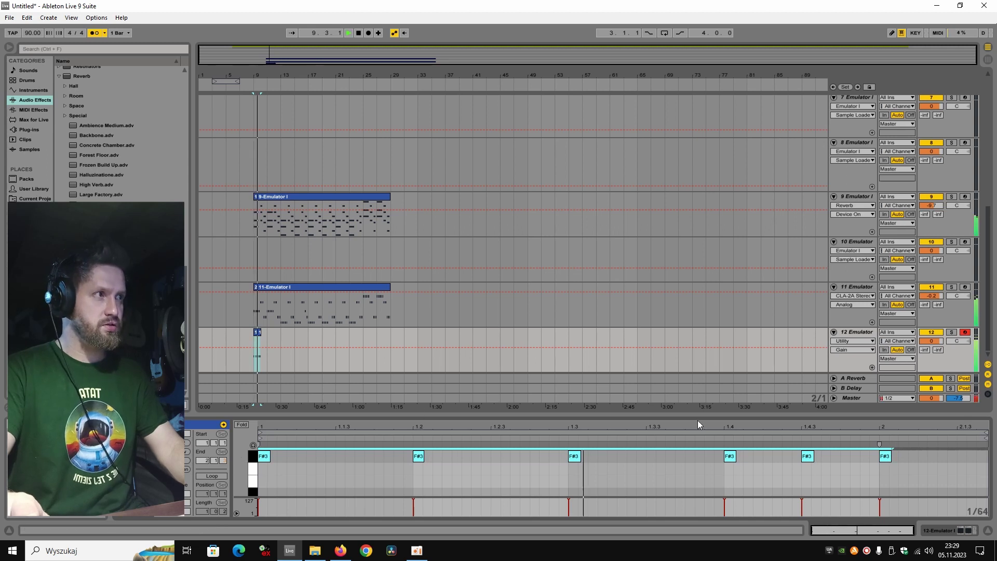
pyautogui.click(852, 333)
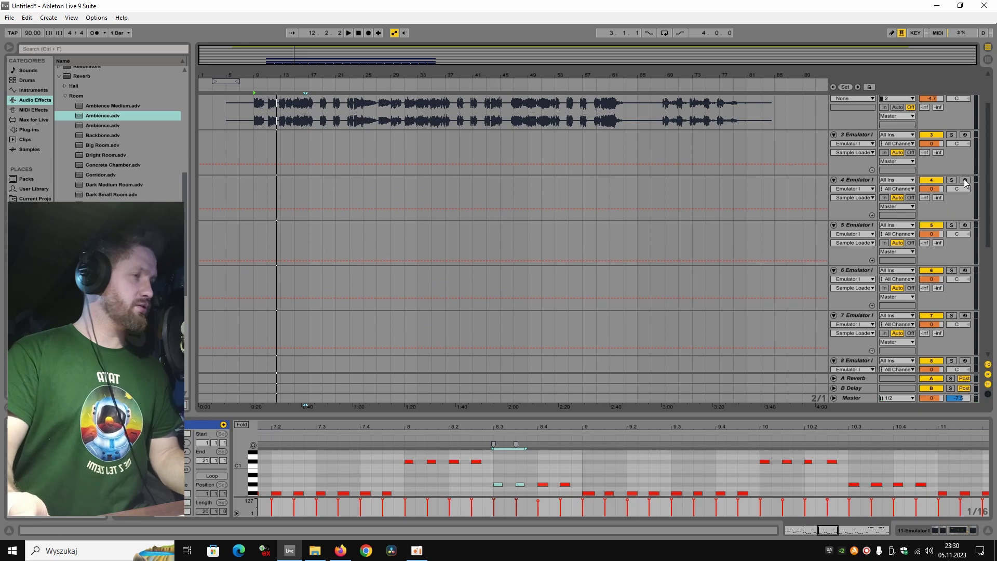
# Arm track 4 Emulator to try its sound, and switch the arming to track 3 Emulator.
pyautogui.click(965, 180)
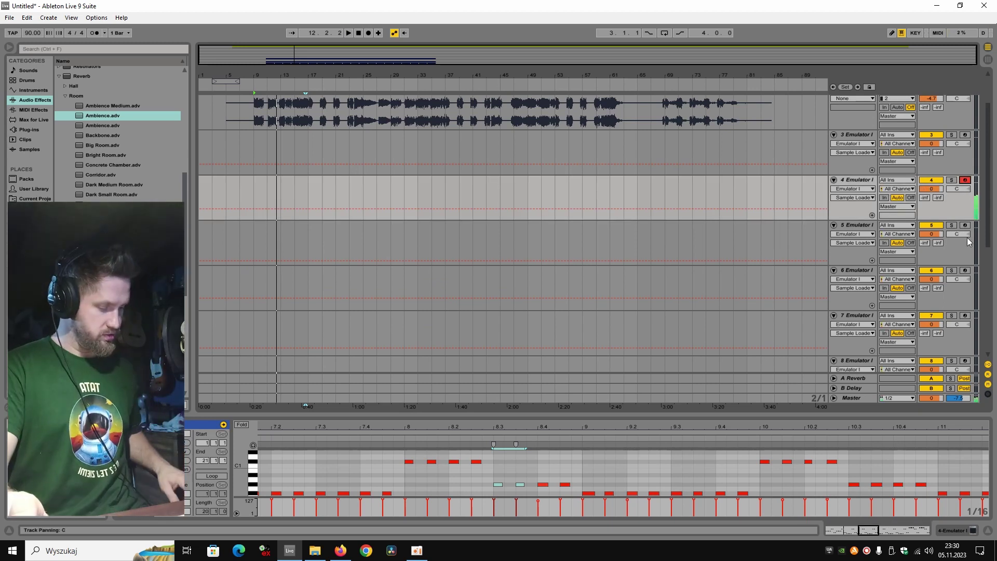
pyautogui.click(965, 135)
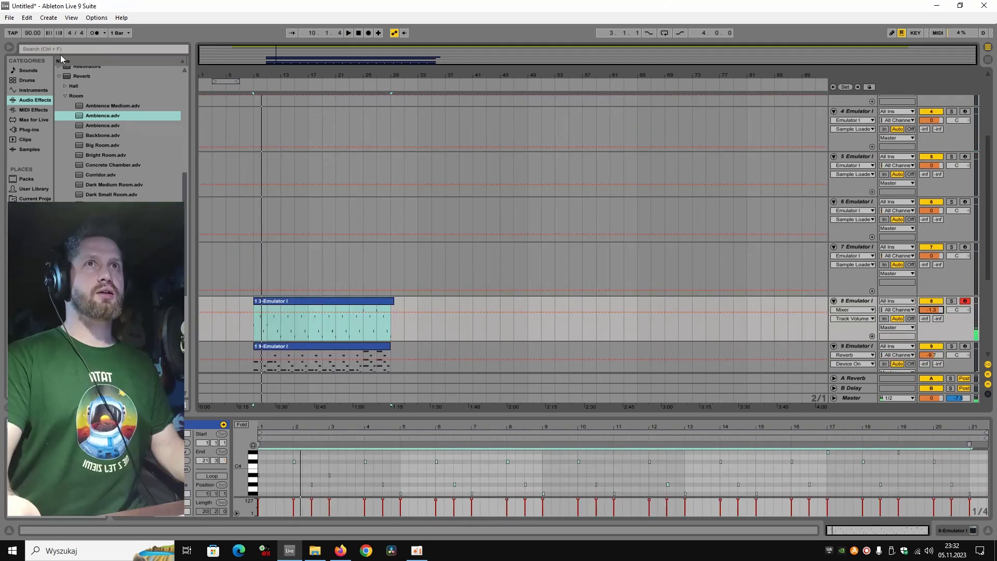
# Find the delay plug-ins and add H-Delay Stereo to track 8 Emulator.
pyautogui.click(58, 50)
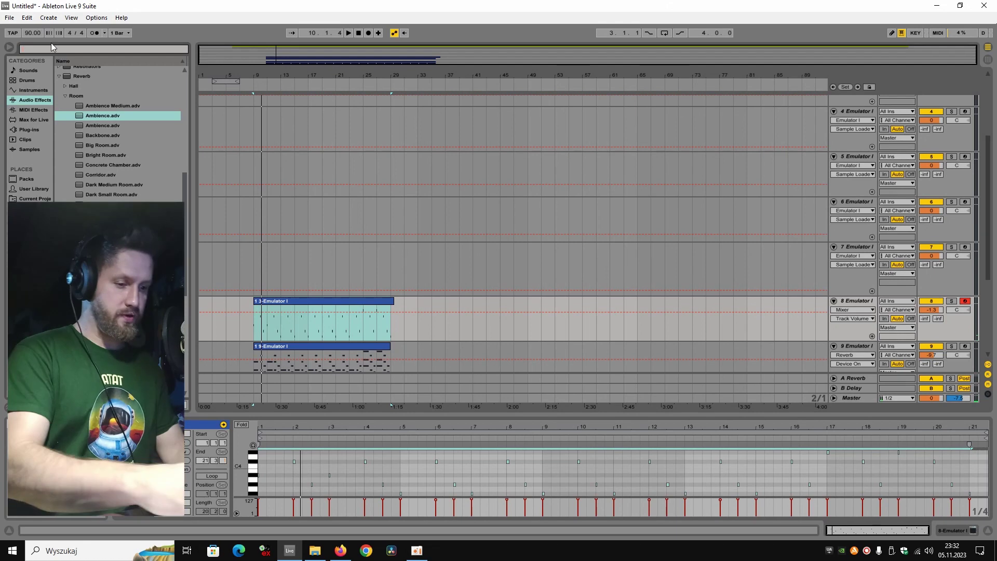
pyautogui.write('dela')
pyautogui.click(87, 99)
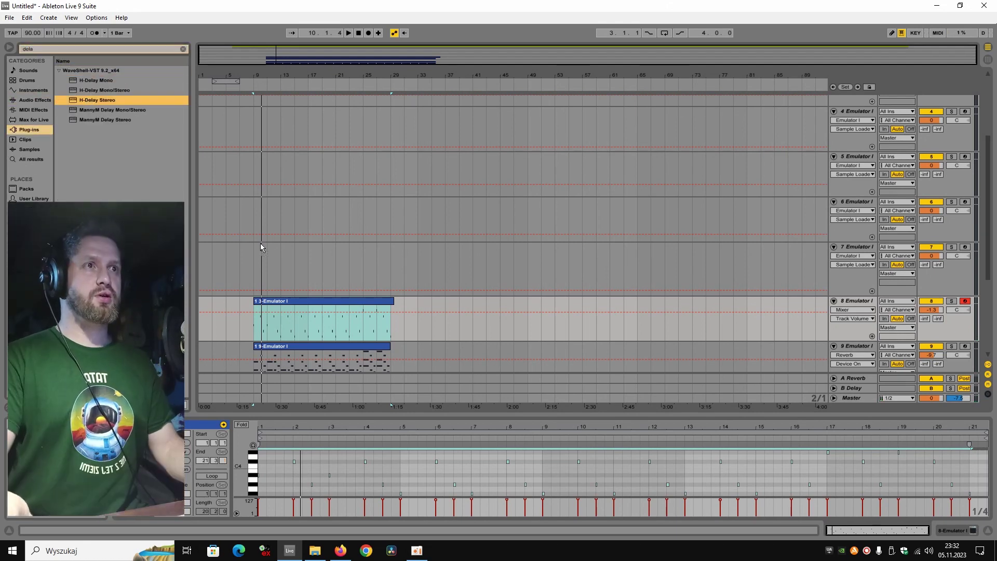
pyautogui.press('Return')
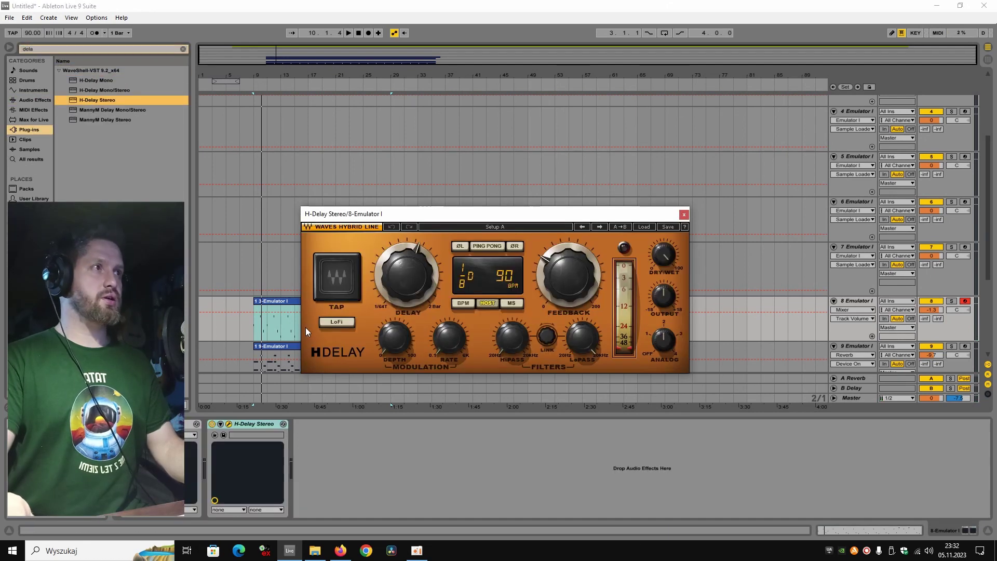
# Load the Basic Stereo classic preset in H-Delay, switch Analog off, and lower the Dry/Wet mix and LoPass filter.
pyautogui.click(644, 227)
pyautogui.moveTo(706, 285)
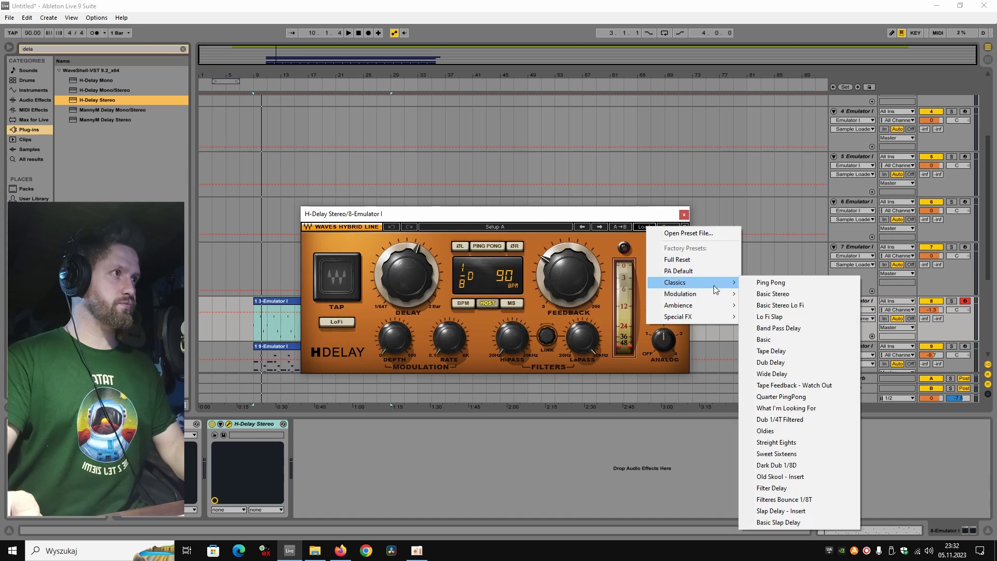
pyautogui.click(790, 294)
pyautogui.click(669, 341)
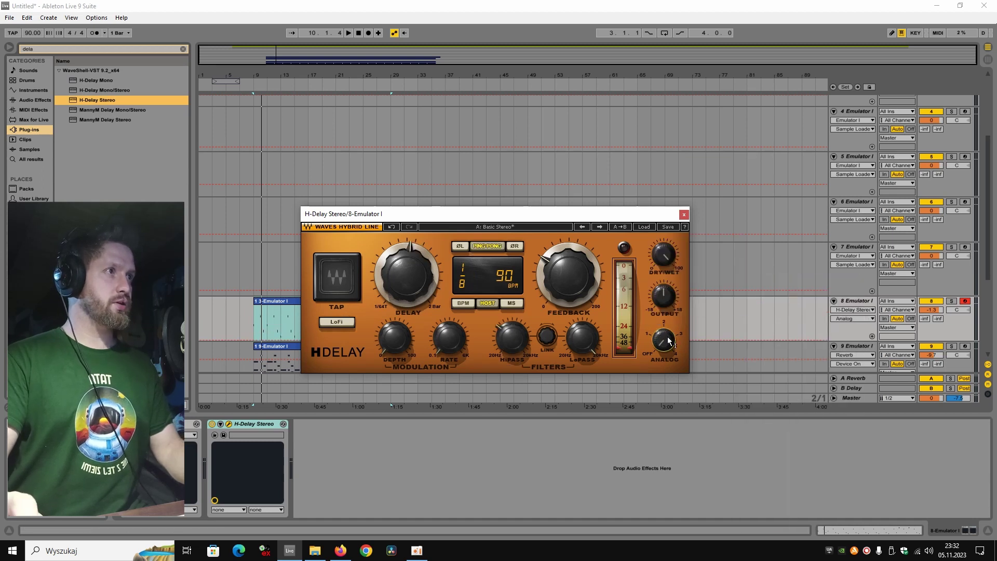
pyautogui.click(664, 253)
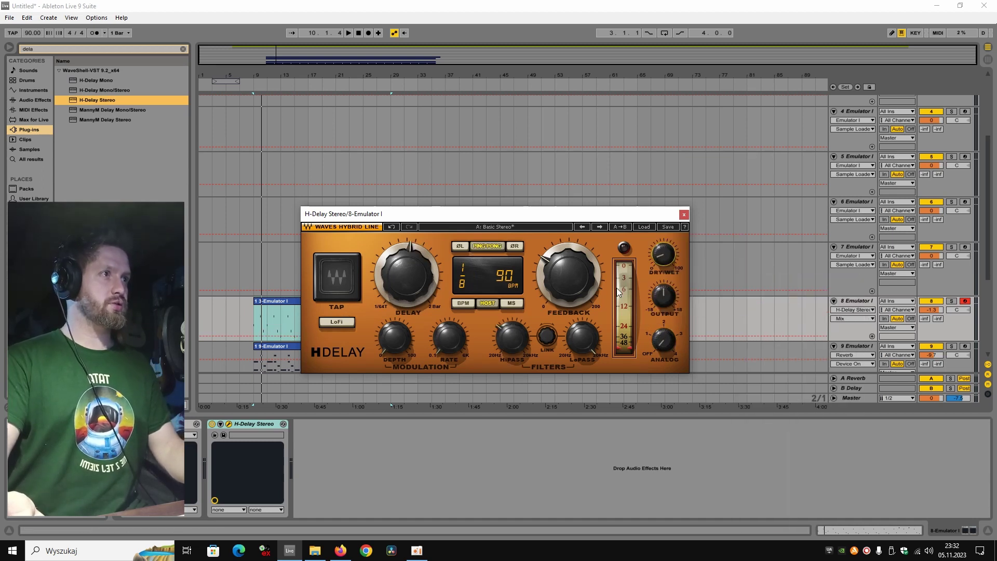
pyautogui.click(583, 338)
# Play from bar 9, set H-Delay's Dry/Wet to 26, and close its window.
pyautogui.press('space')
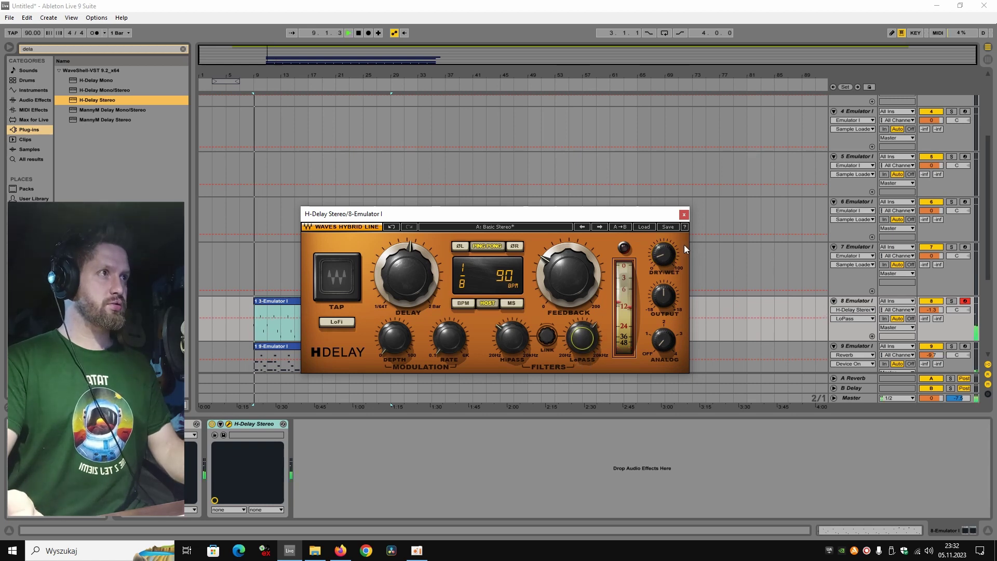
pyautogui.click(660, 256)
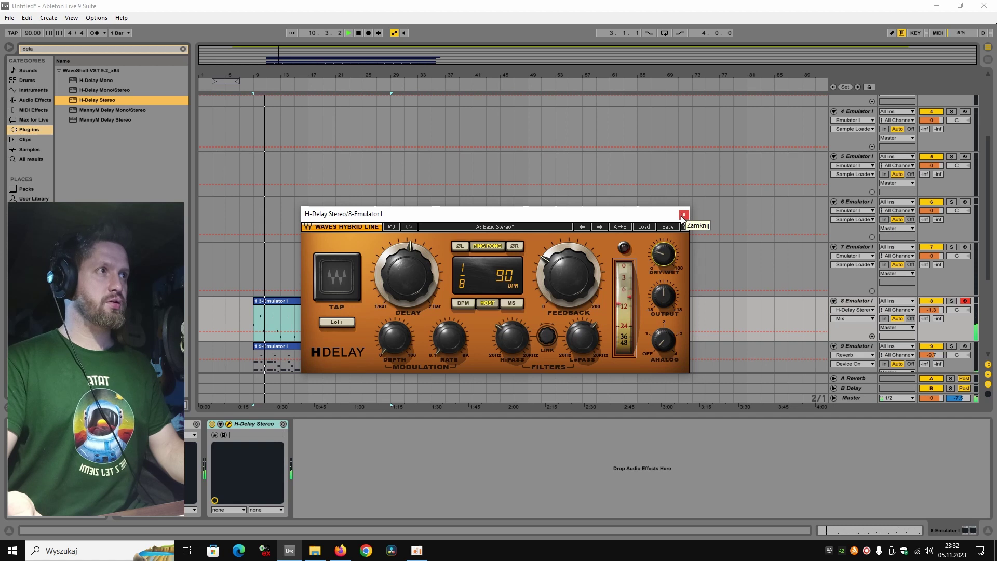
pyautogui.moveTo(665, 262)
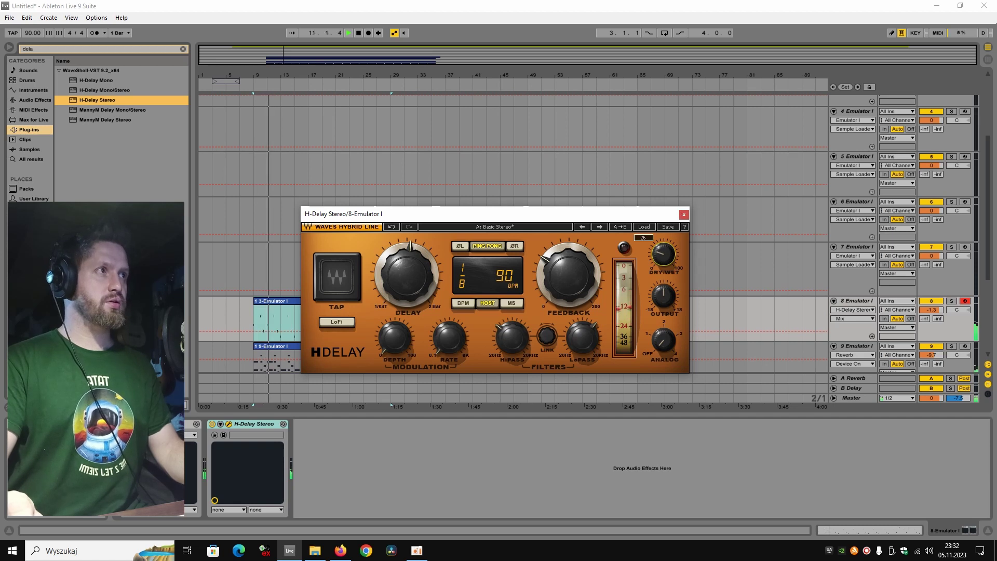
pyautogui.click(684, 214)
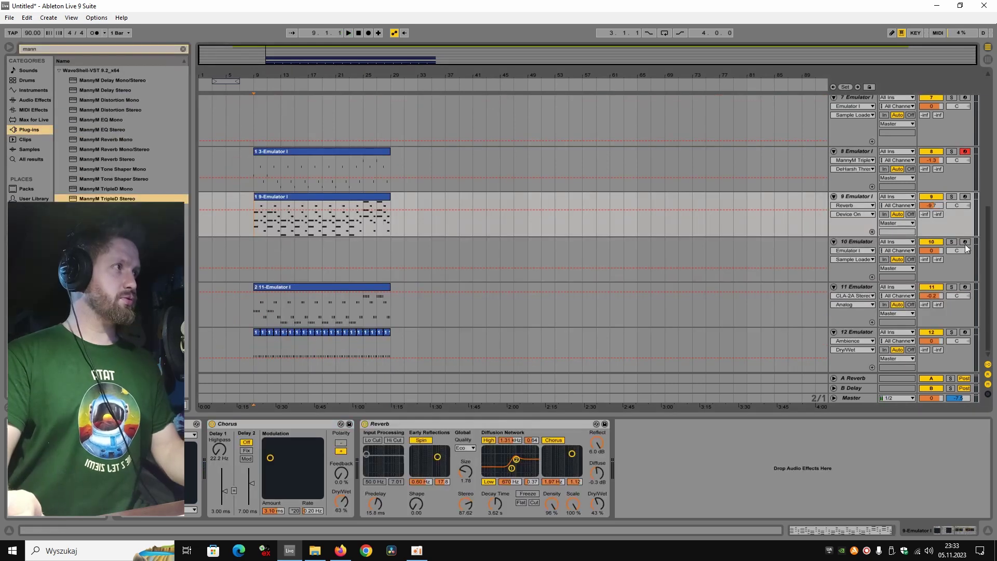
# Arm track 10 Emulator, try its sound against the arrangement from bar 9, and lower its track volume.
pyautogui.click(965, 243)
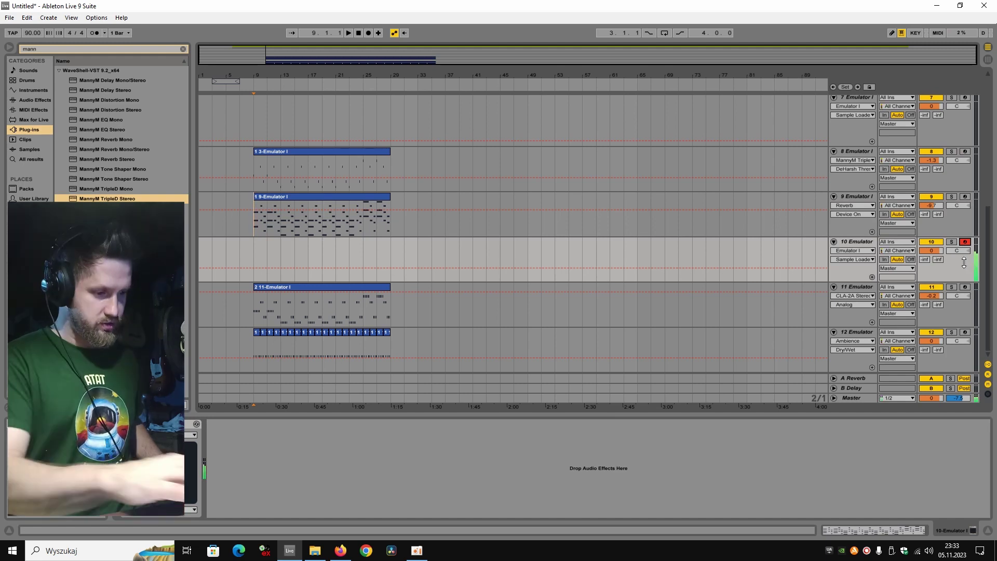
pyautogui.press('space')
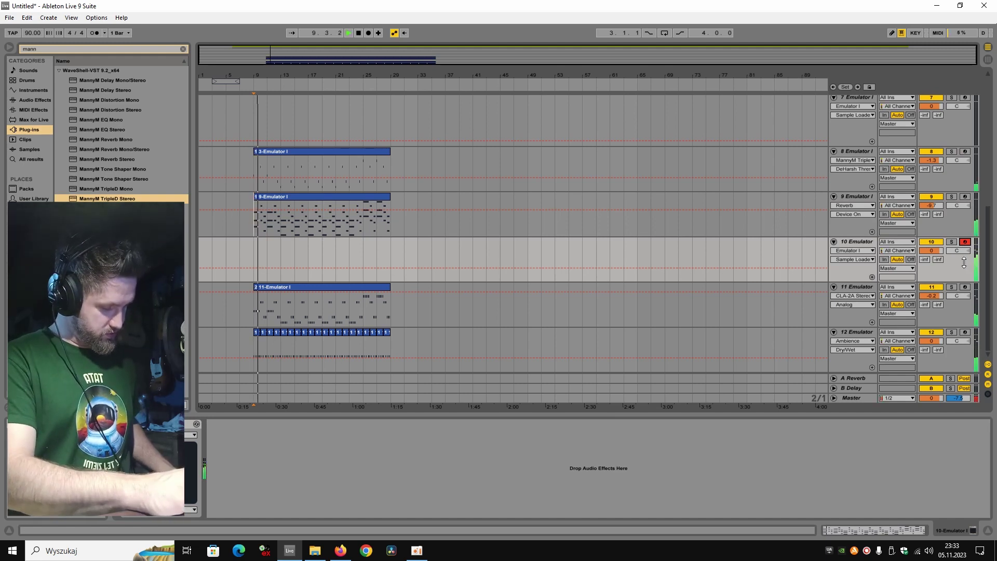
pyautogui.press('space')
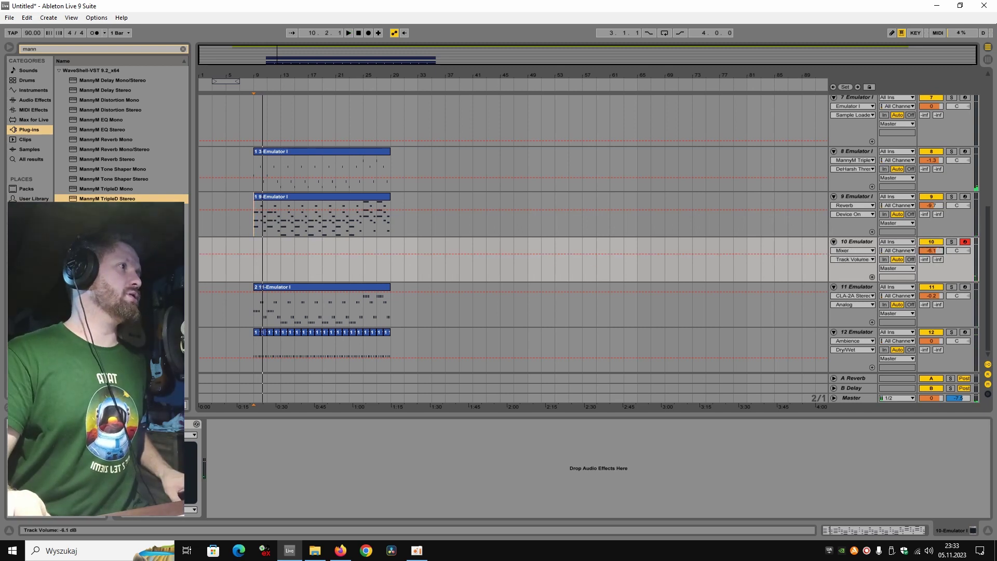
pyautogui.moveTo(931, 251); pyautogui.dragTo(931, 254)
# Record the closing chords on track 10 Emulator from bar 25 and extend that clip to bar 29.
pyautogui.press('space')
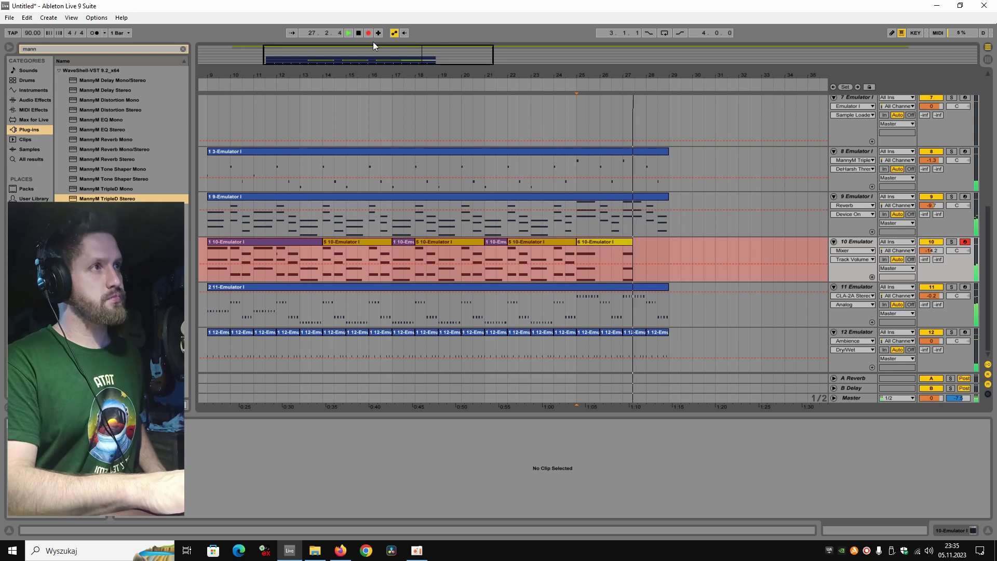
pyautogui.press('space')
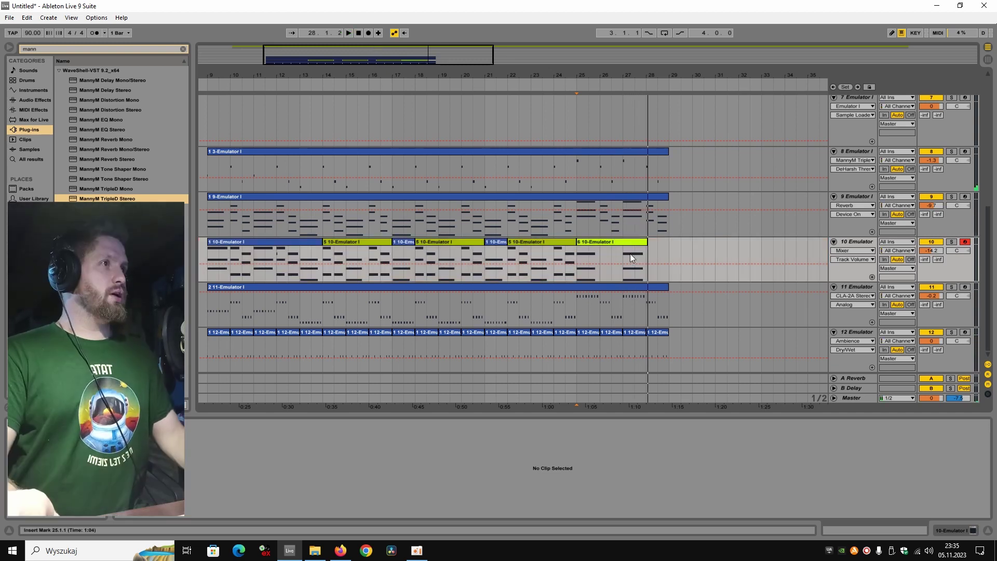
pyautogui.click(643, 247)
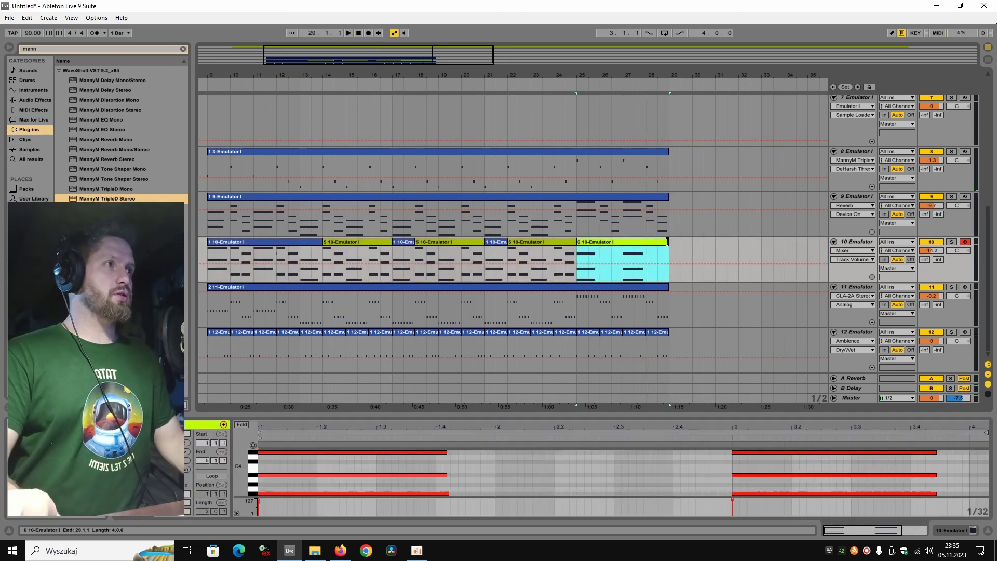
# Consolidate the track 10 Emulator clips from bar 9 to bar 29 into a single clip.
pyautogui.moveTo(671, 259); pyautogui.dragTo(210, 254)
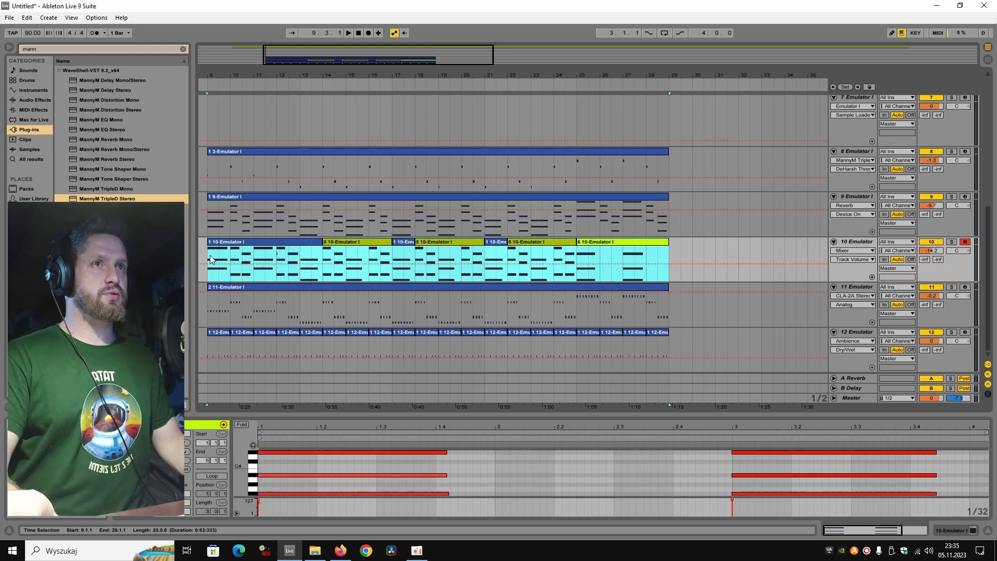
pyautogui.rightClick(213, 242)
pyautogui.click(252, 304)
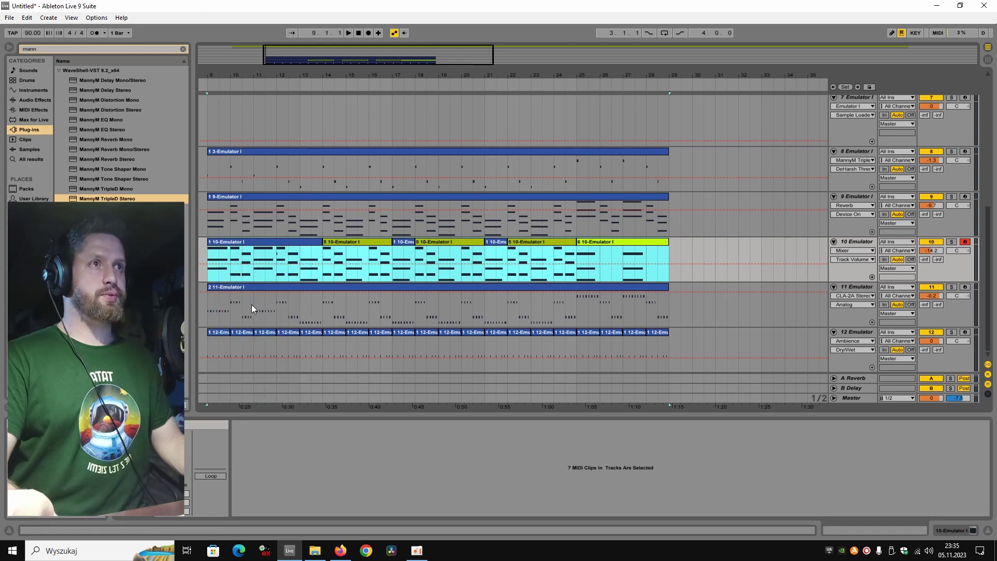
# Raise the velocity of all notes in the track 10 Emulator clip to 127.
pyautogui.click(416, 477)
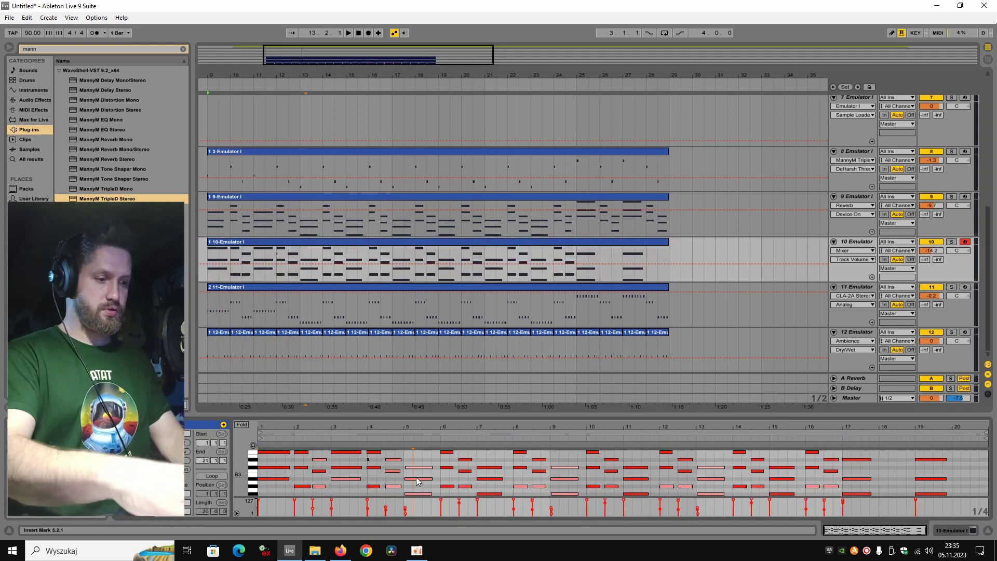
pyautogui.hotkey('ctrl', 'a')
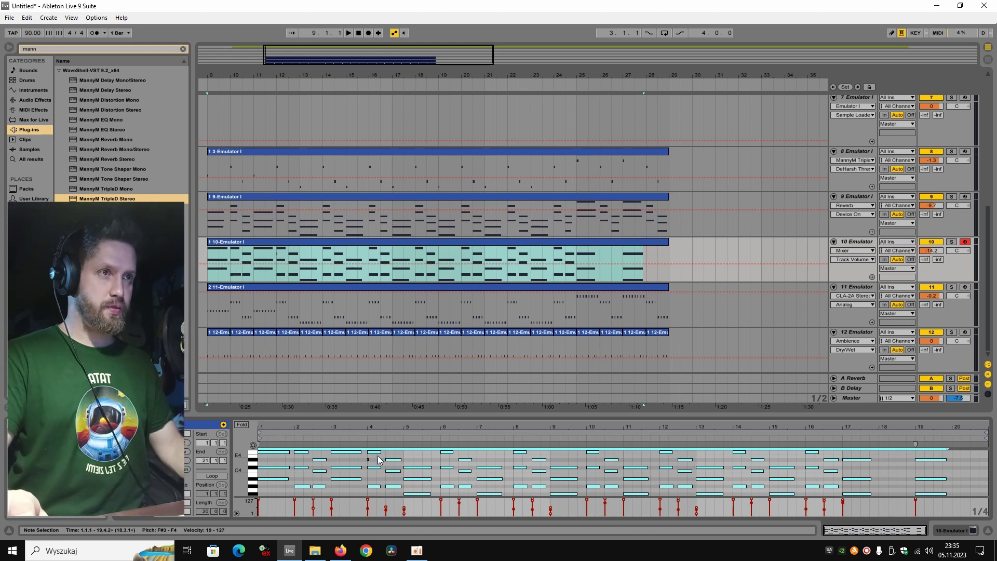
pyautogui.click(367, 508)
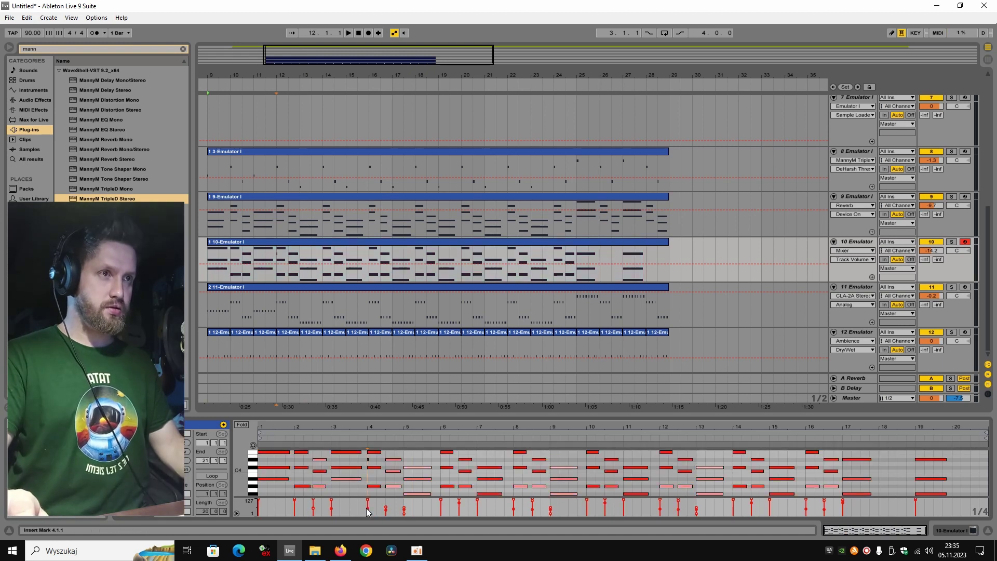
pyautogui.hotkey('ctrl', 'a')
pyautogui.moveTo(366, 509); pyautogui.dragTo(366, 500)
# Remove the stray short D#4 note at the clip's bar 4 and check the track 10 part from bar 9.
pyautogui.click(362, 463)
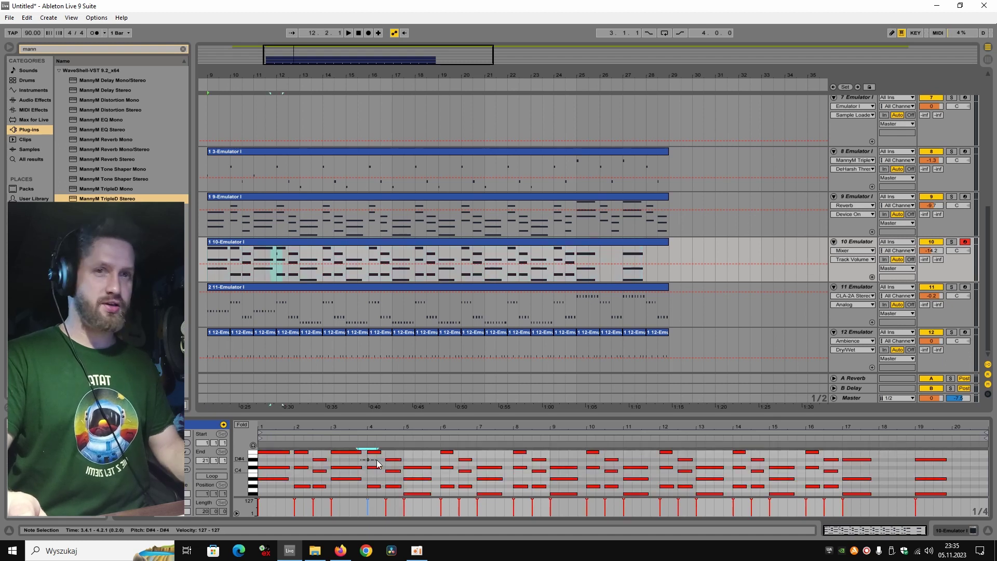
pyautogui.press('space')
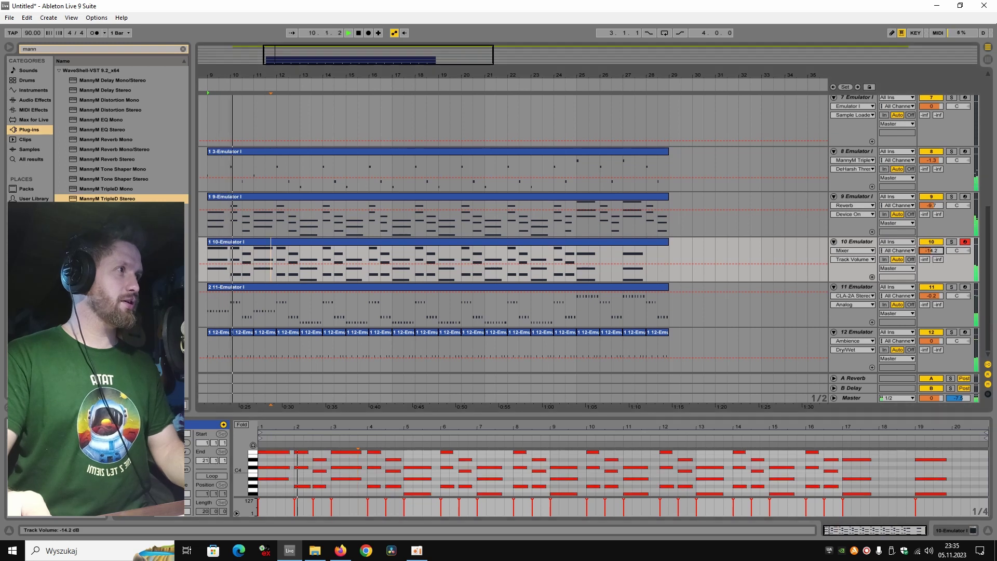
pyautogui.press('space')
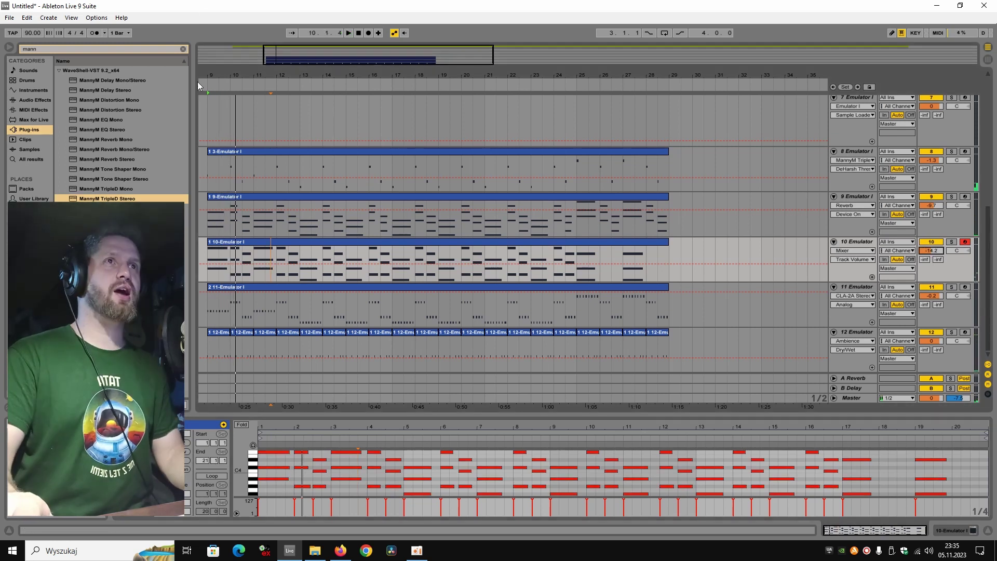
# Arm track 7 Emulator and lower the filter Decay and Release of its 14 Nepal preset.
pyautogui.moveTo(243, 77); pyautogui.dragTo(244, 60)
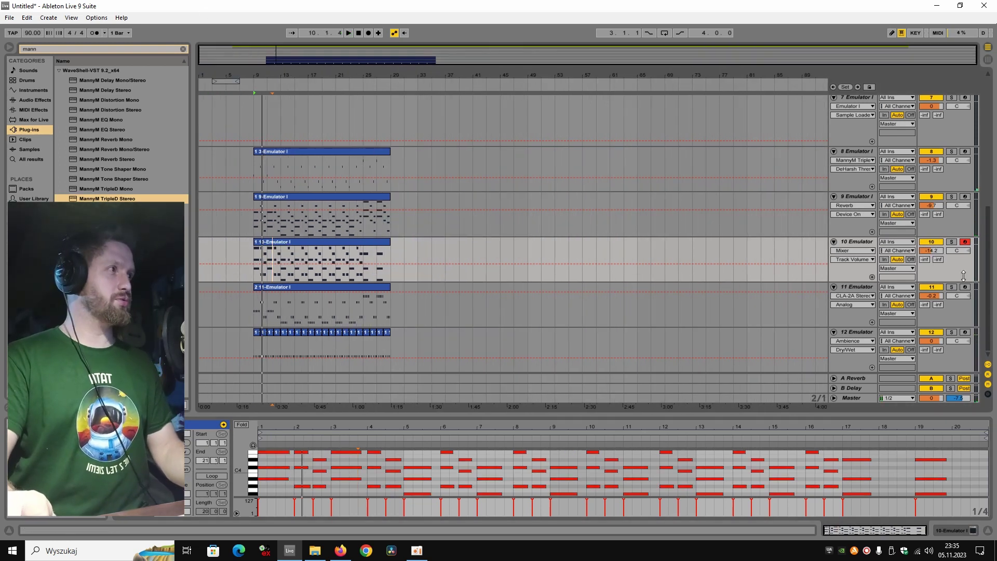
pyautogui.scroll(3, 938, 249)
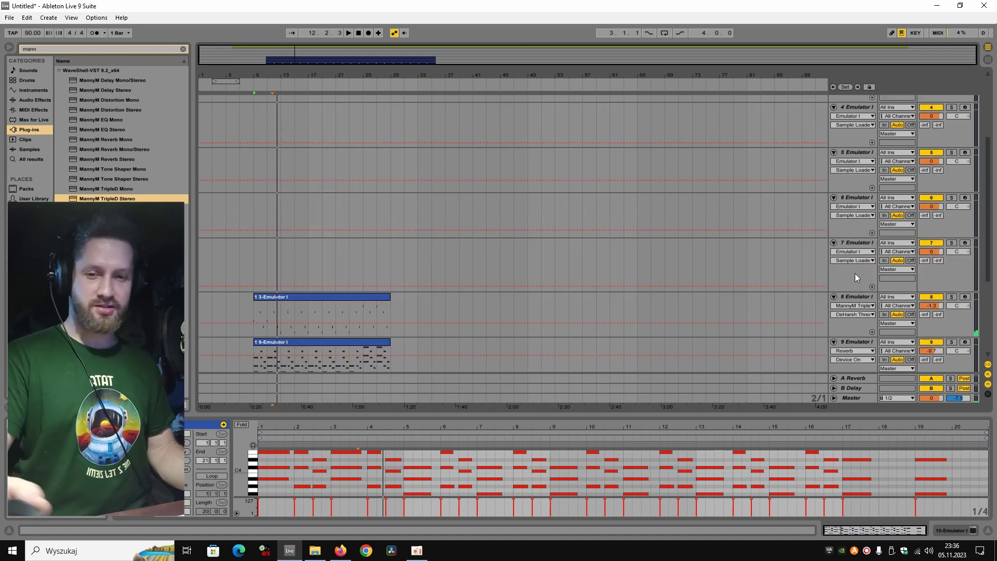
pyautogui.click(965, 244)
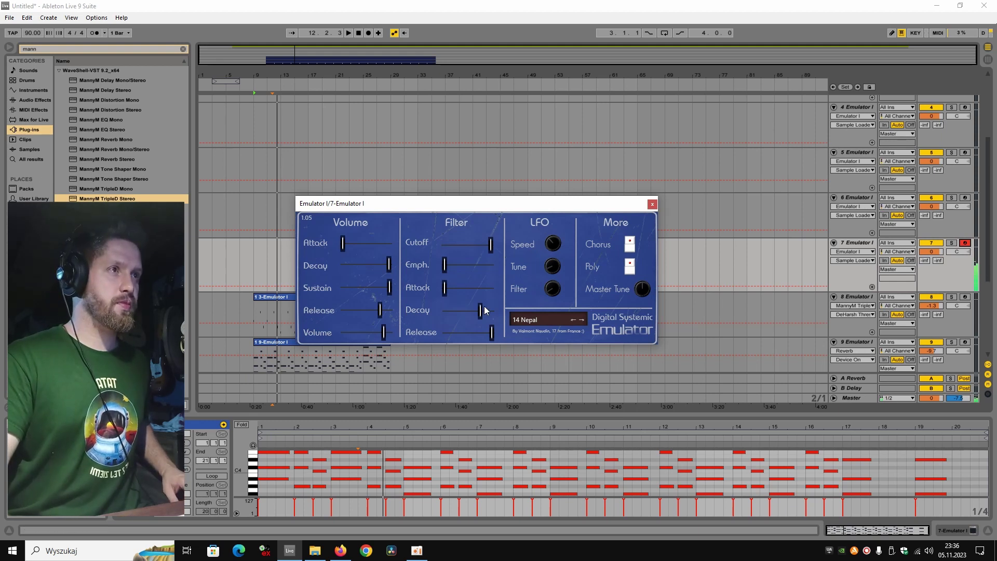
pyautogui.moveTo(480, 310); pyautogui.dragTo(332, 333)
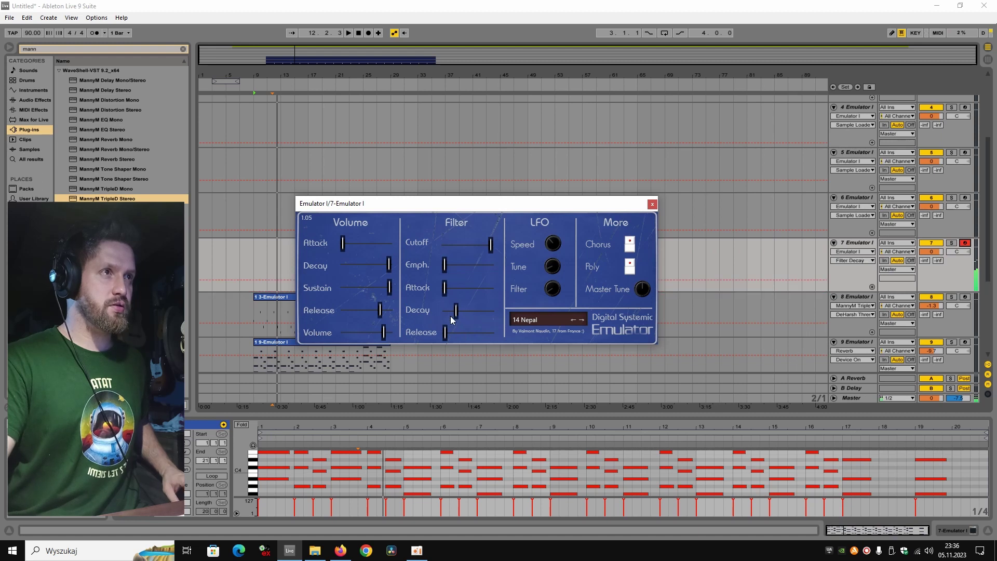
pyautogui.moveTo(444, 310); pyautogui.dragTo(454, 308)
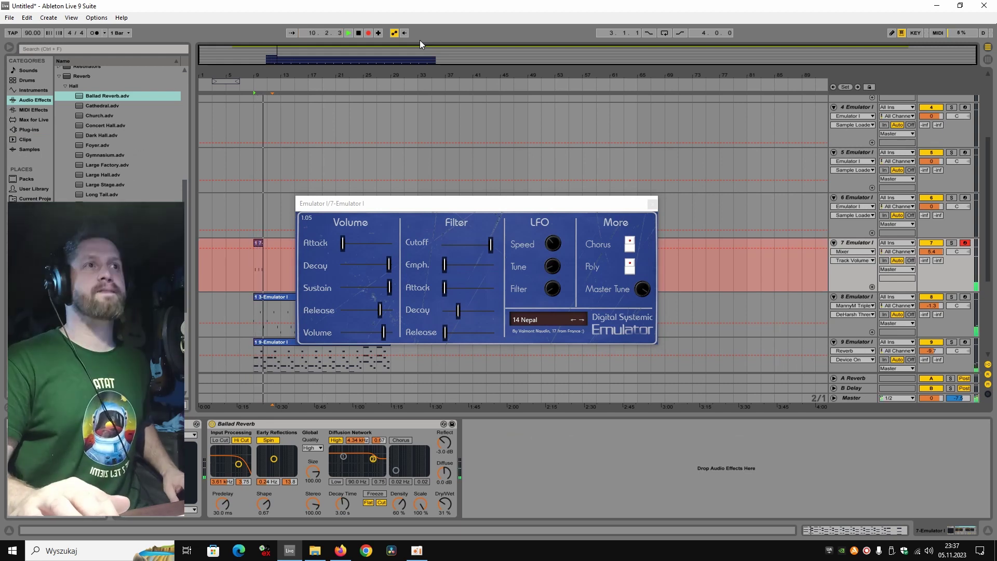
# End the track 7 Emulator recording at bar 11 and close the plug-in window.
pyautogui.press('space')
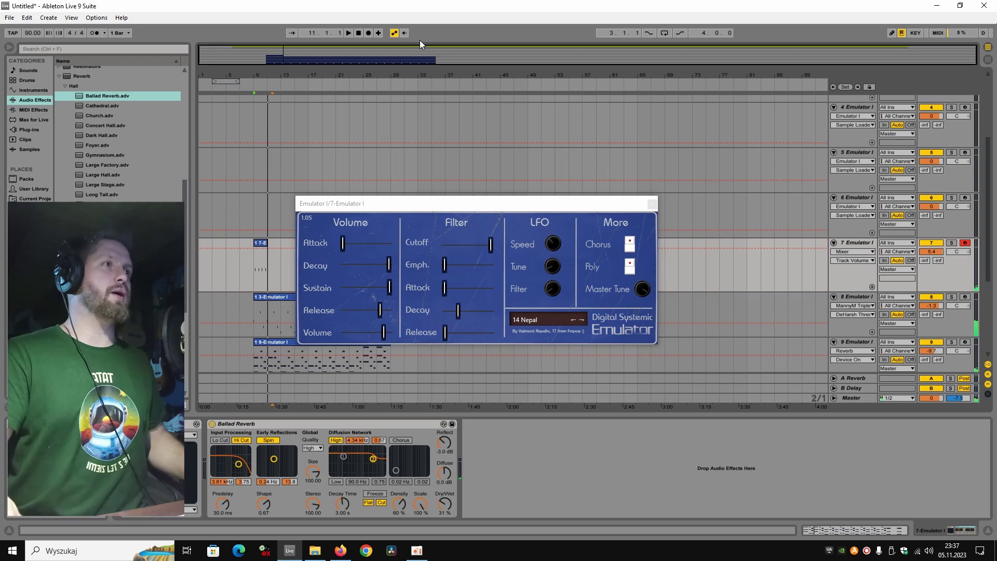
pyautogui.click(652, 204)
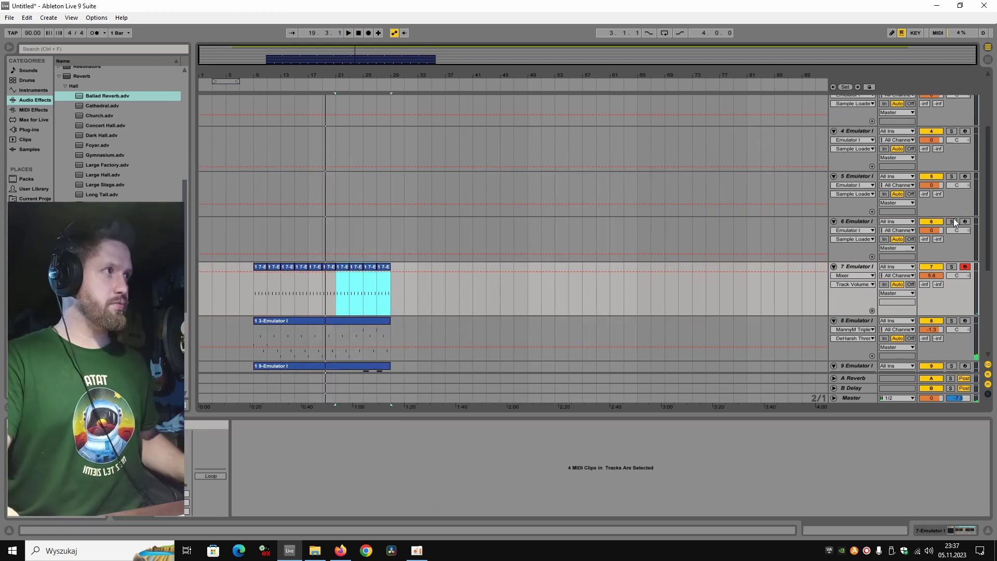
# Arm the Emulator tracks 6, 5, 4 and 3 one after another to audition their presets, leaving track 3 armed.
pyautogui.click(966, 221)
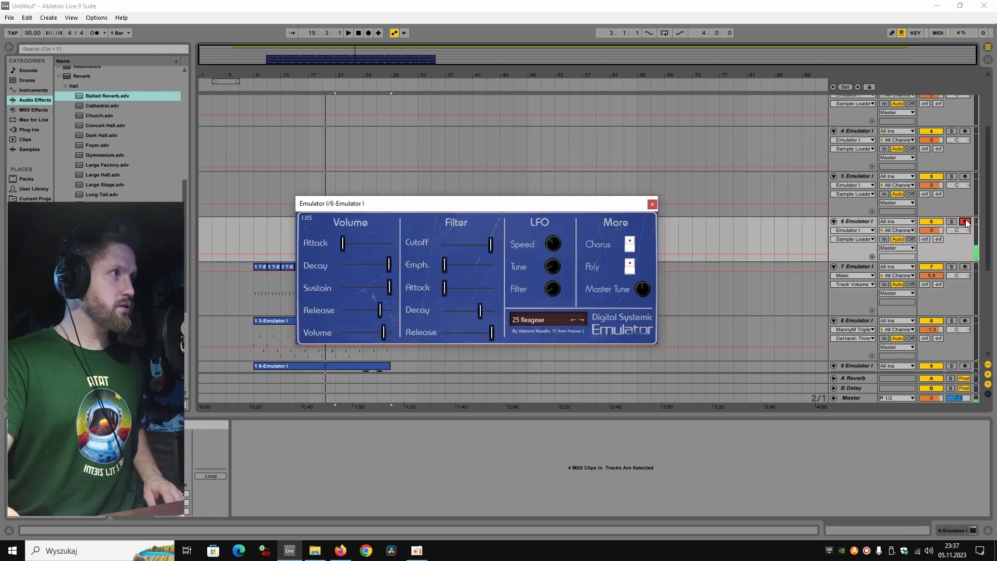
pyautogui.click(964, 177)
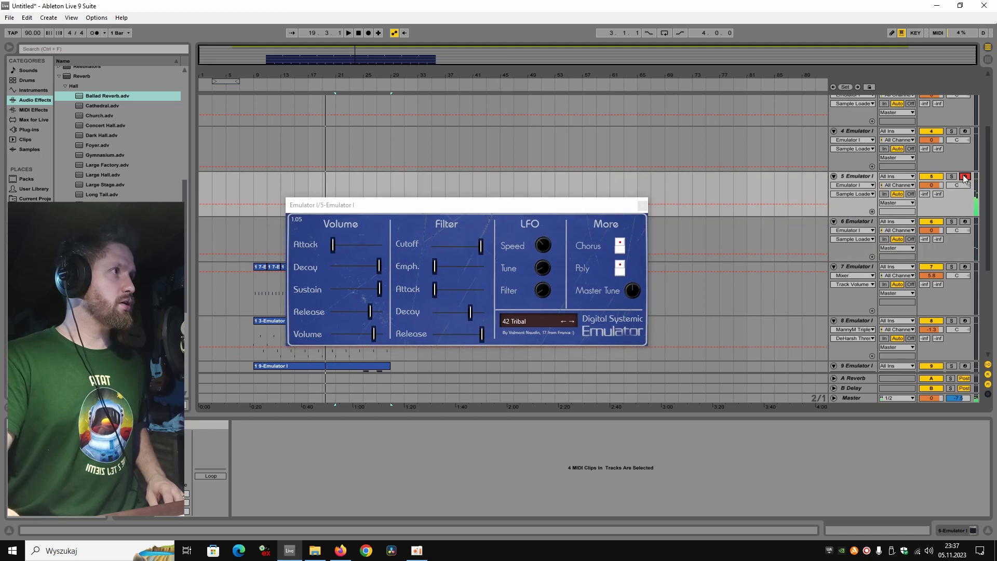
pyautogui.click(965, 133)
pyautogui.scroll(3, 964, 151)
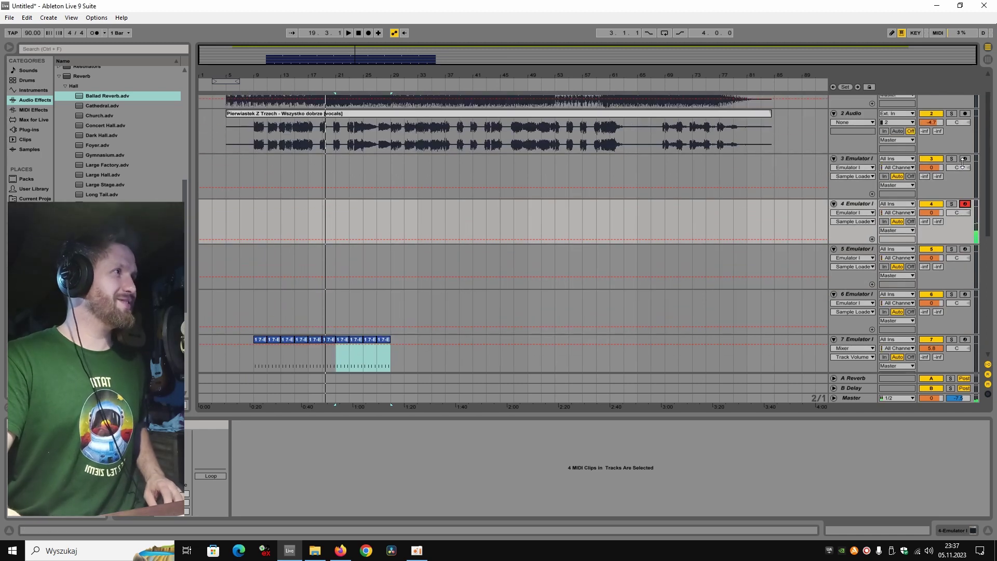
pyautogui.click(964, 159)
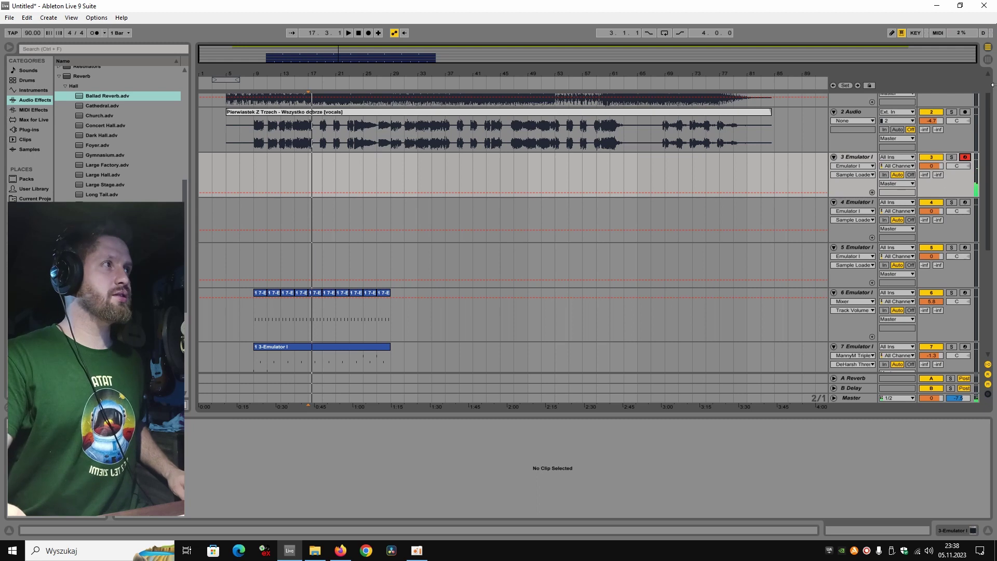
# Play the arrangement from bar 17 and record a repeated B3 note on track 3 Emulator up to bar 25.
pyautogui.press('space')
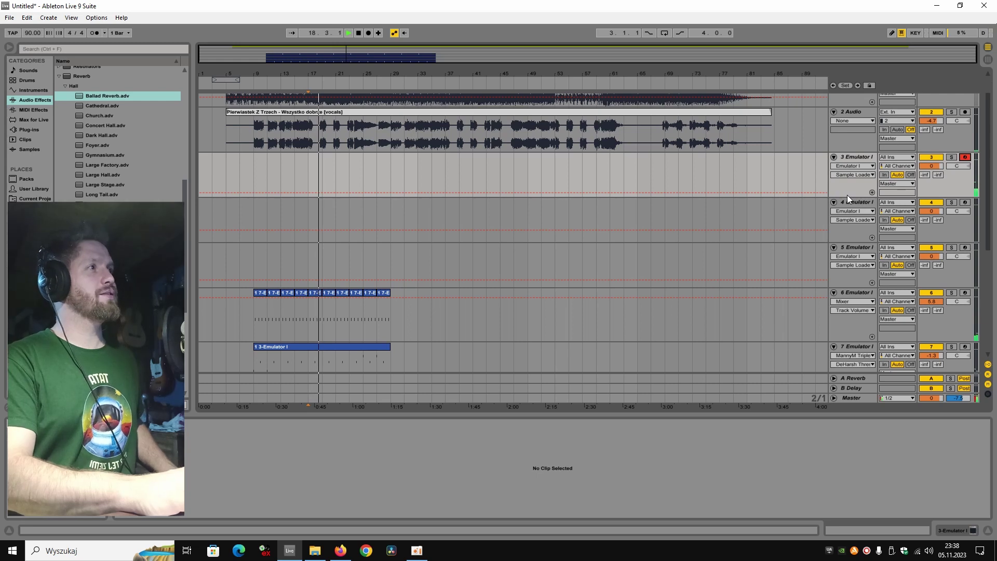
pyautogui.press('space')
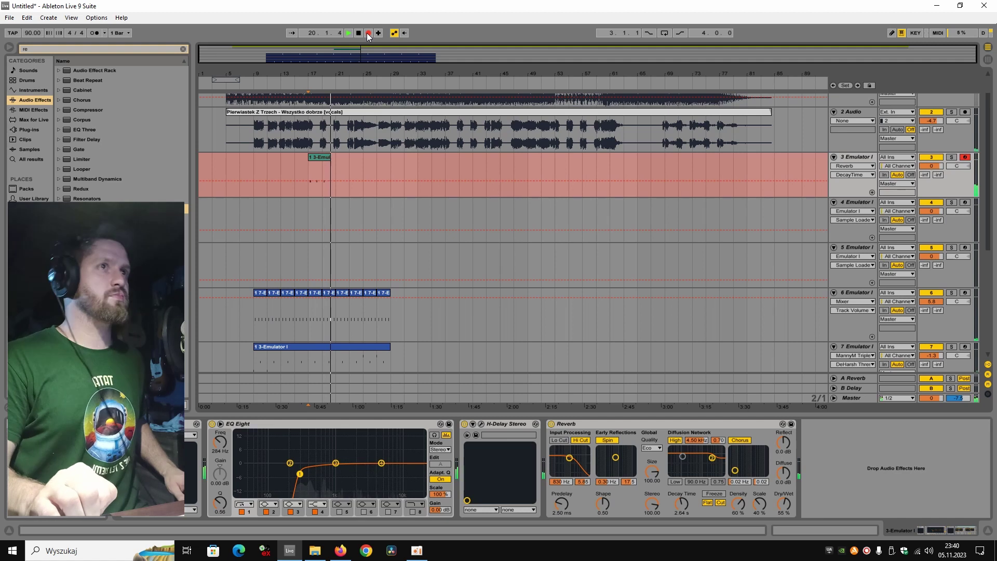
pyautogui.click(358, 32)
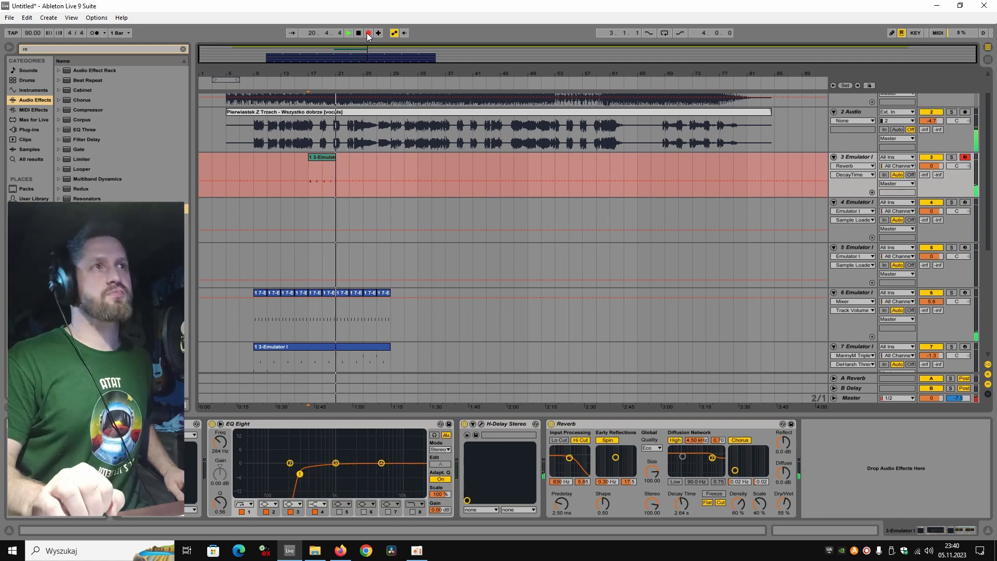
# Open the recorded track 3 Emulator clip and quantize all of its B3 notes.
pyautogui.hotkey('ctrl', 'a')
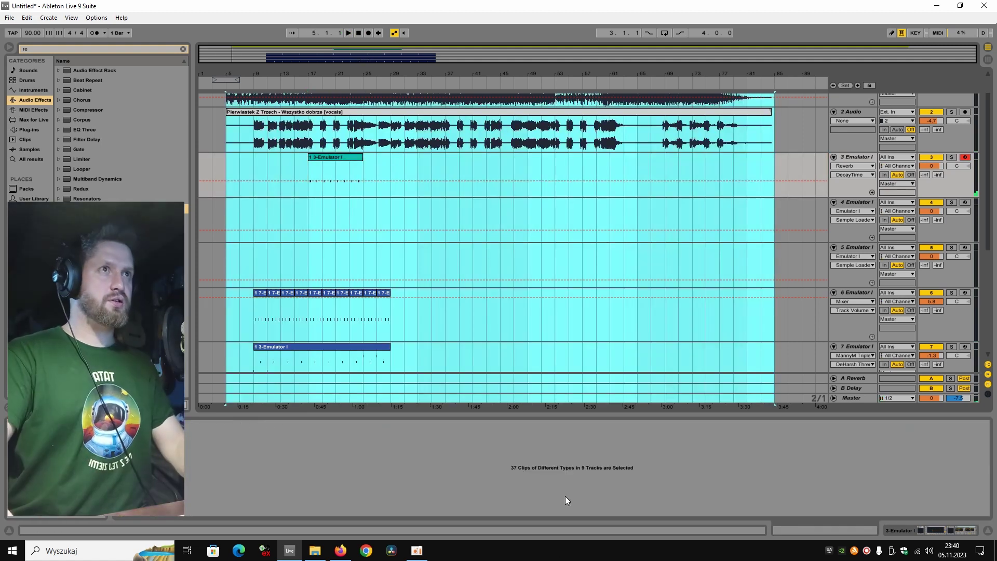
pyautogui.press('space')
pyautogui.click(326, 157)
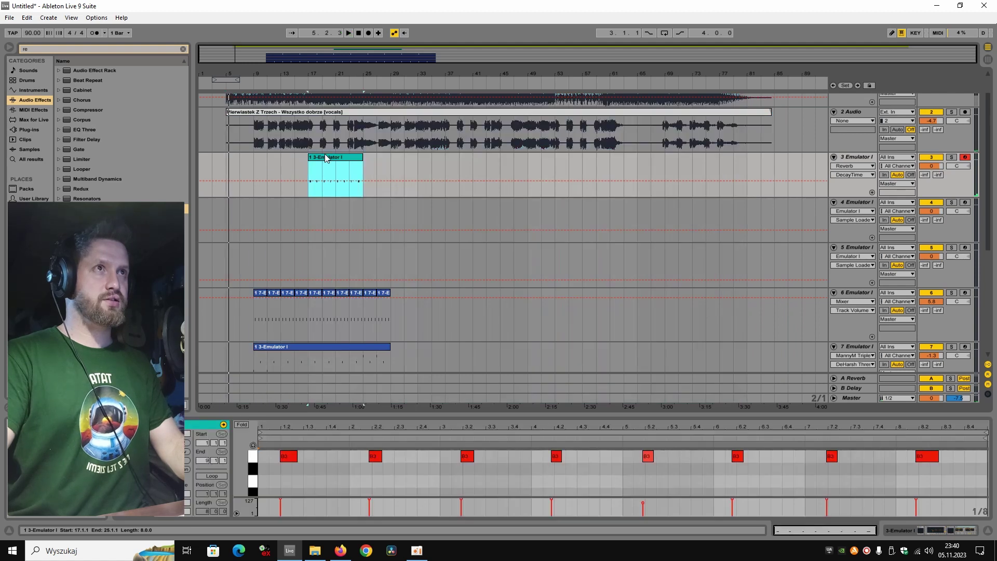
pyautogui.click(449, 466)
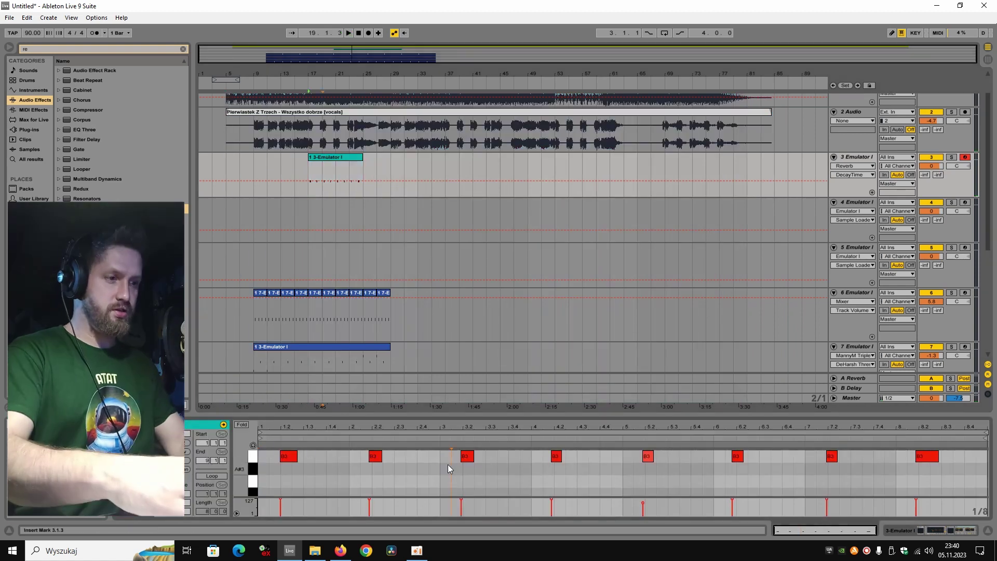
pyautogui.hotkey('ctrl', 'a')
pyautogui.hotkey('ctrl', 'u')
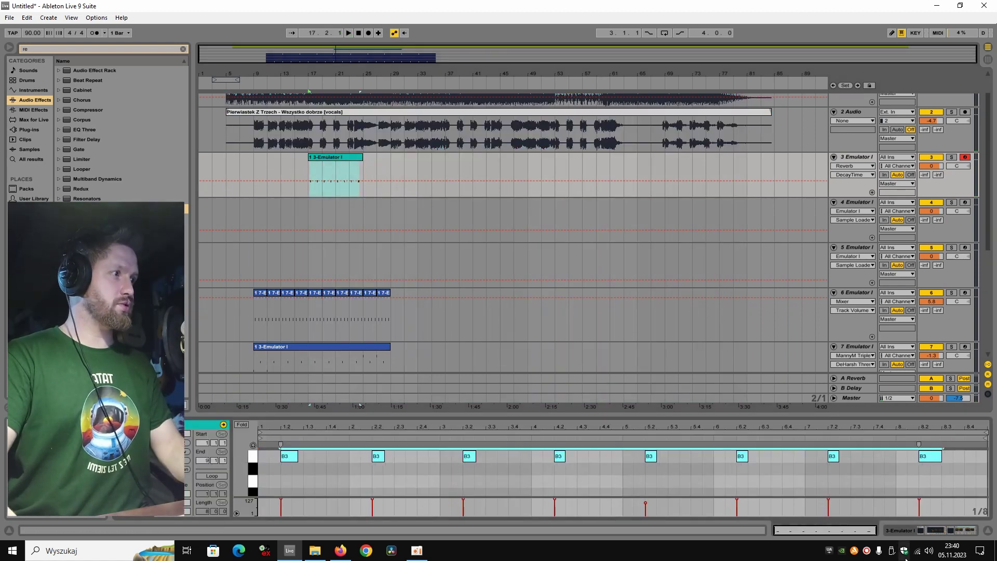
# Open the H-Delay Stereo on track 3 and set it to the Basic Stereo preset with a 1/8 delay.
pyautogui.hotkey('shift', 'Tab')
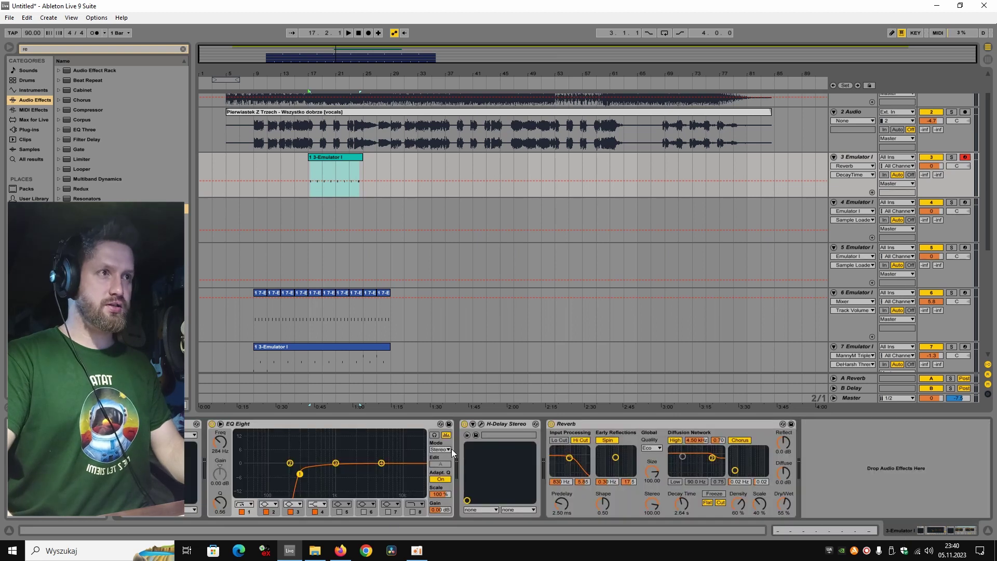
pyautogui.click(481, 424)
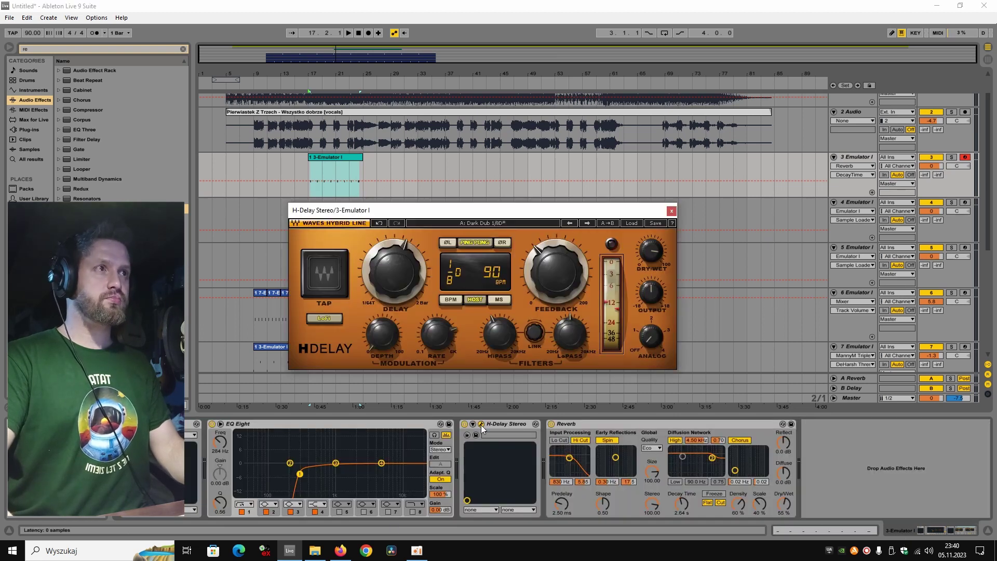
pyautogui.hotkey('shift', 'Tab')
# Lower the track 3 Emulator volume to about -9 dB during playback and close the H-Delay window.
pyautogui.press('space')
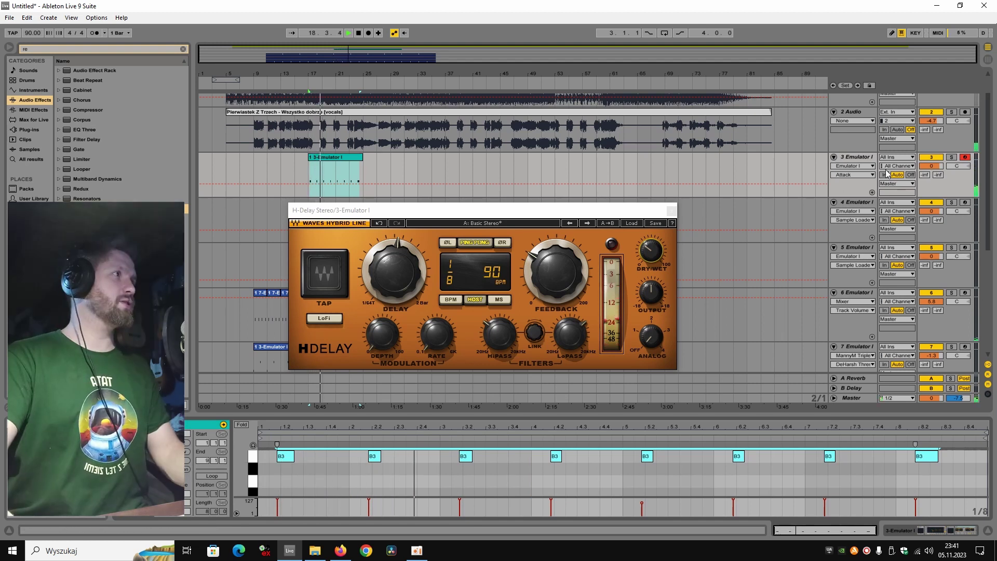
pyautogui.moveTo(932, 166); pyautogui.dragTo(931, 179)
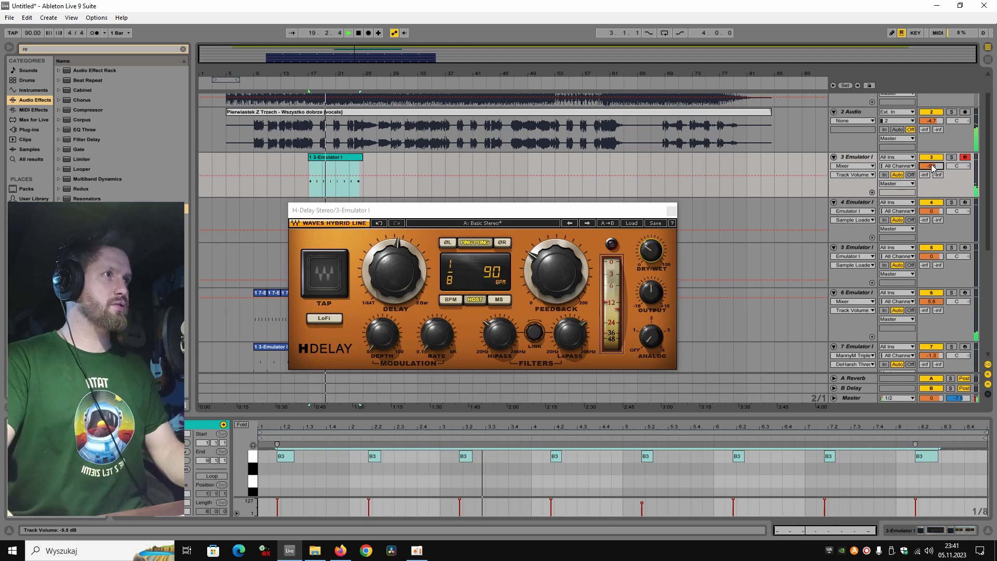
pyautogui.click(672, 210)
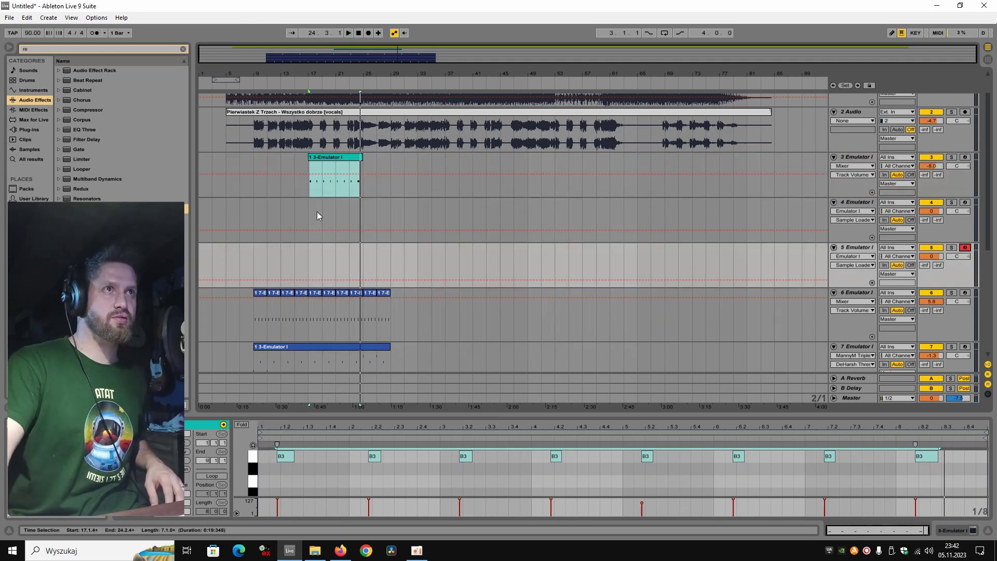
# Play the arrangement from bars 23 and 25 with track 5 Emulator armed to try out a part.
pyautogui.click(346, 208)
pyautogui.press('space')
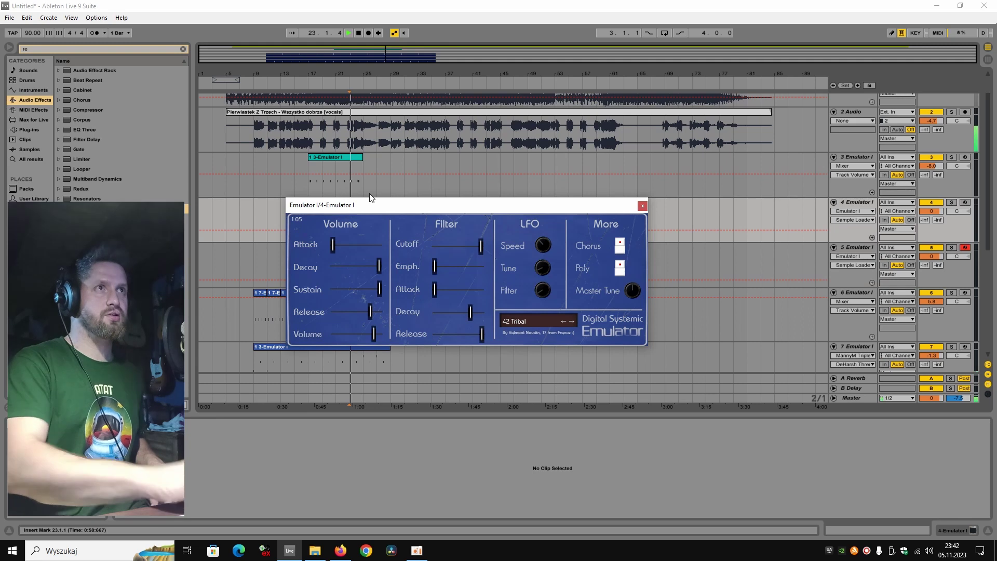
pyautogui.click(644, 207)
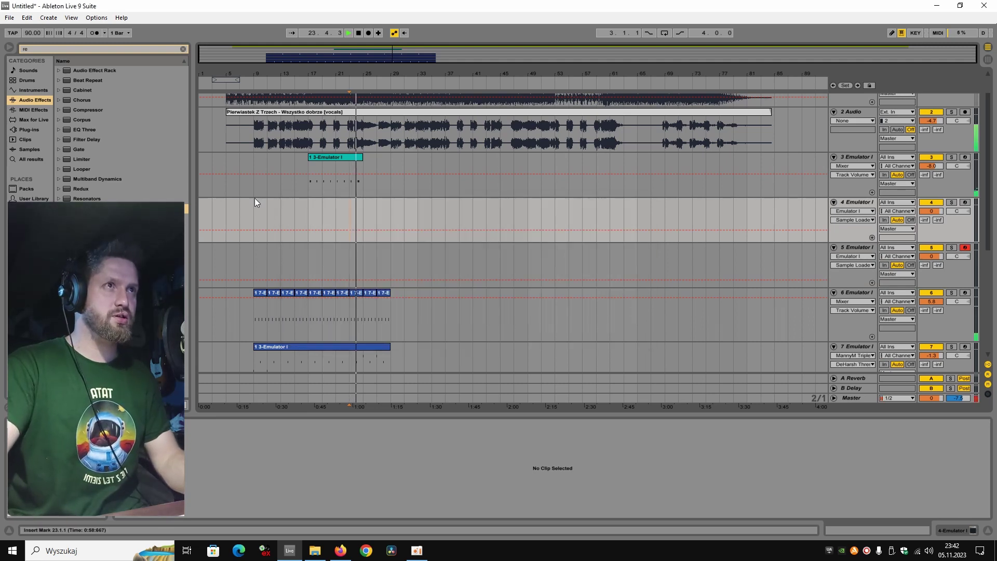
pyautogui.click(364, 211)
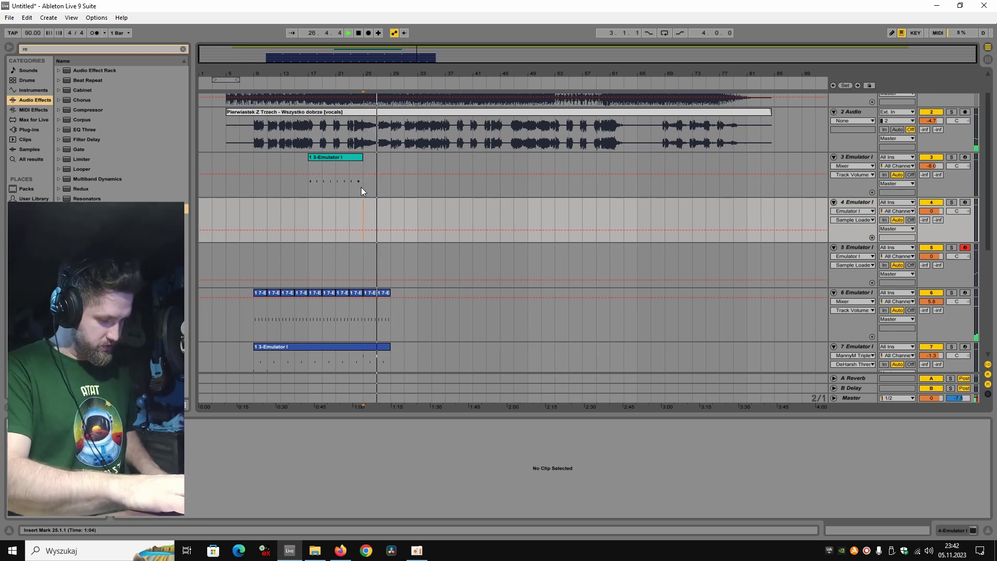
pyautogui.press('space')
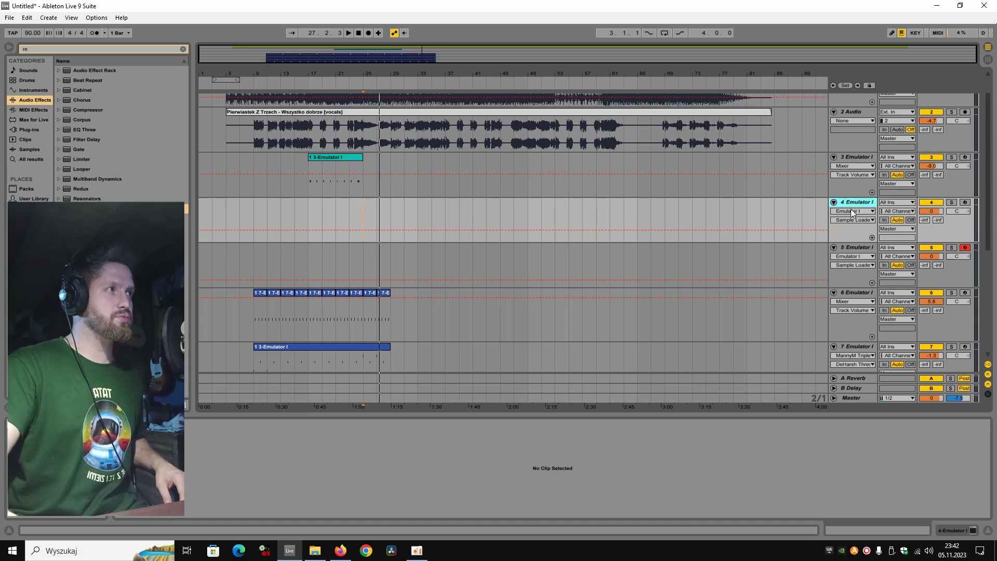
# Add an EQ Eight to track 4 Emulator with a low cut at about 805 Hz.
pyautogui.doubleClick(847, 204)
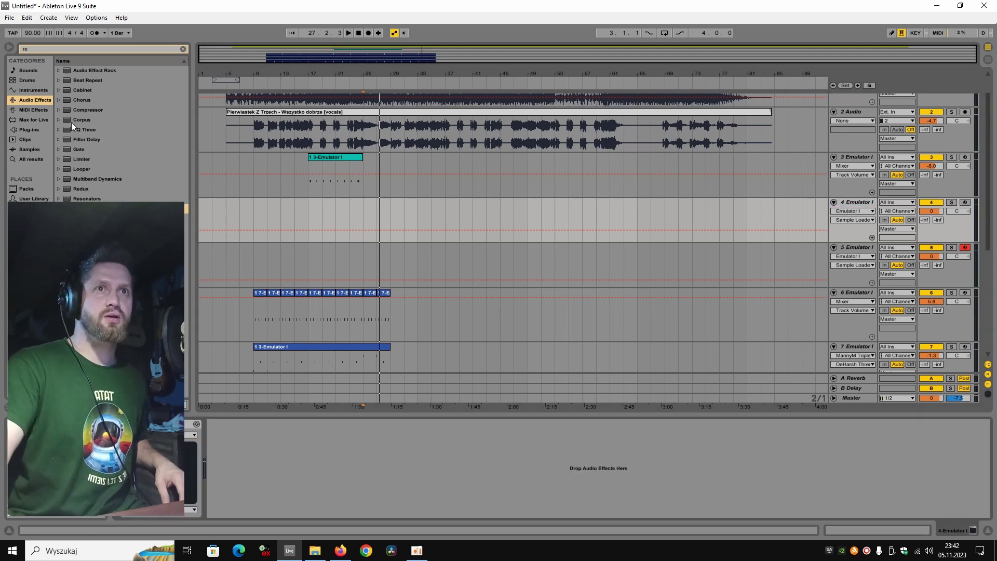
pyautogui.click(183, 49)
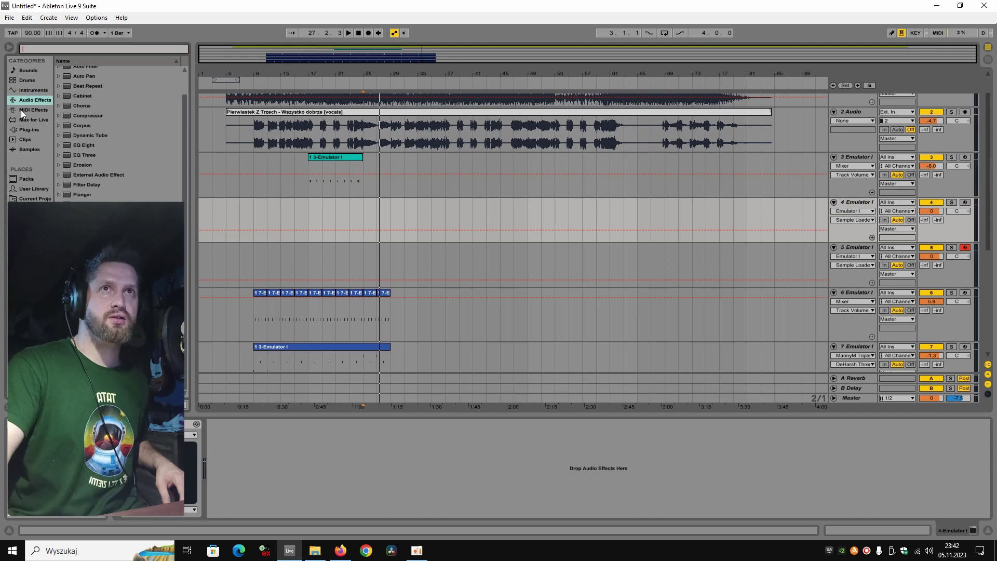
pyautogui.moveTo(84, 144); pyautogui.dragTo(328, 475)
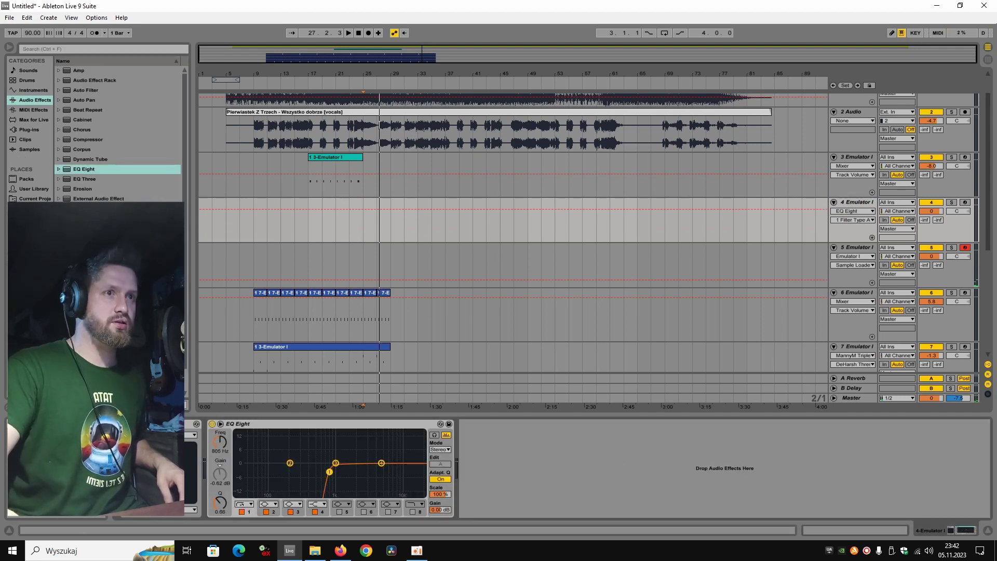
pyautogui.click(246, 427)
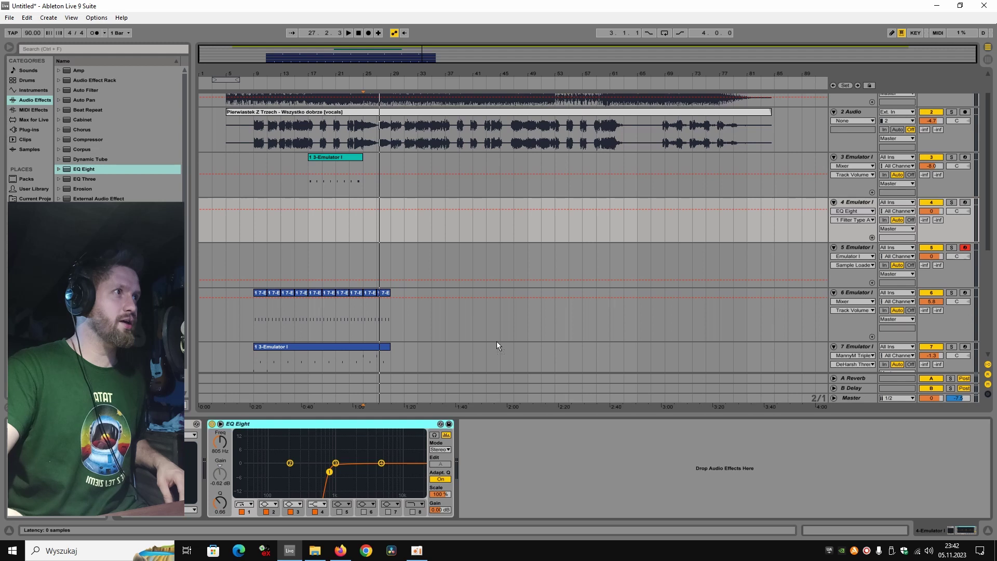
# Move the EQ Eight from track 4 to track 5 Emulator and record that track's part over bars 25 to 29.
pyautogui.click(677, 245)
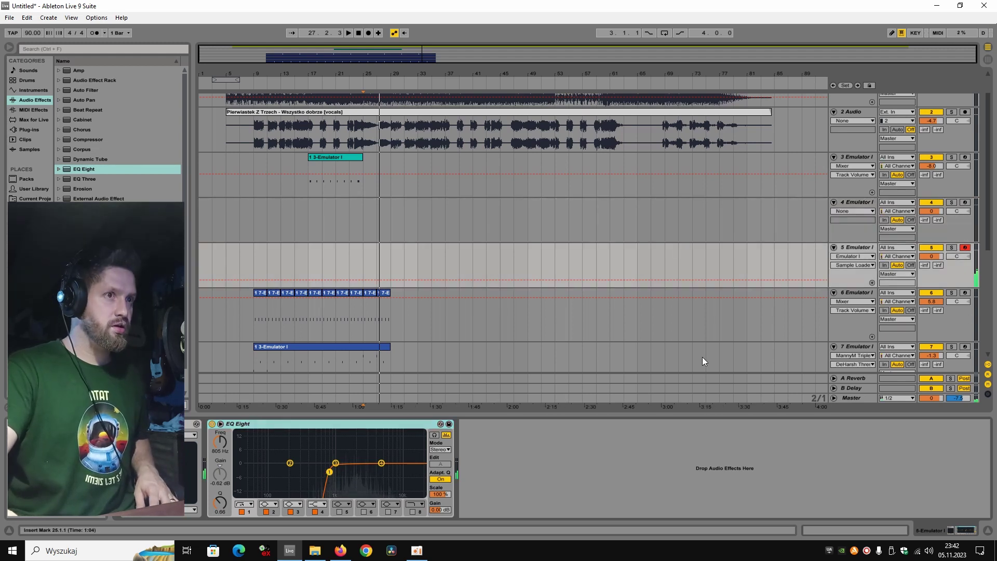
pyautogui.press('F9')
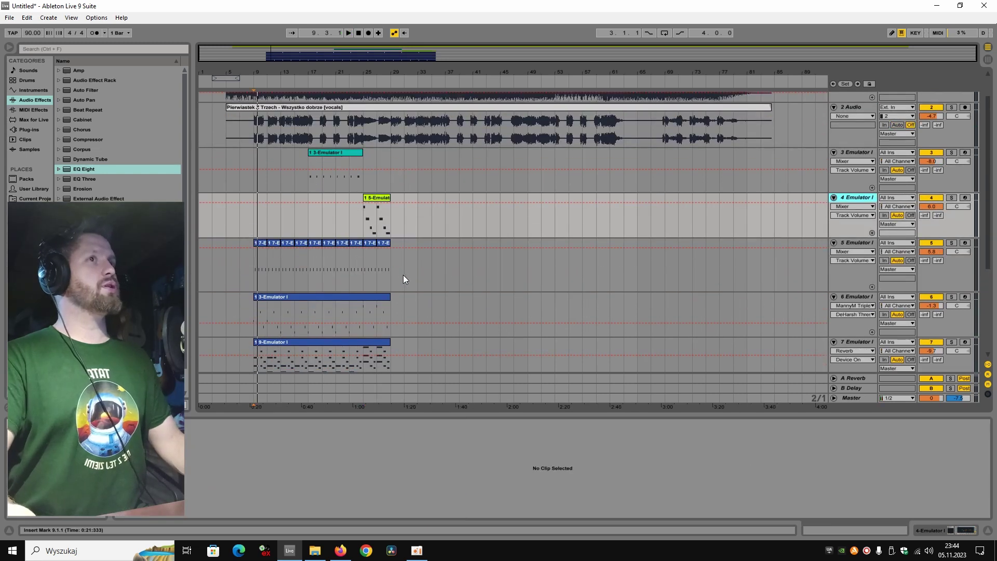
# Place the insert mark at bar 9 on track 3 Emulator, with both audio tracks in view.
pyautogui.scroll(2, 403, 279)
pyautogui.scroll(-2, 733, 247)
pyautogui.scroll(2, 671, 185)
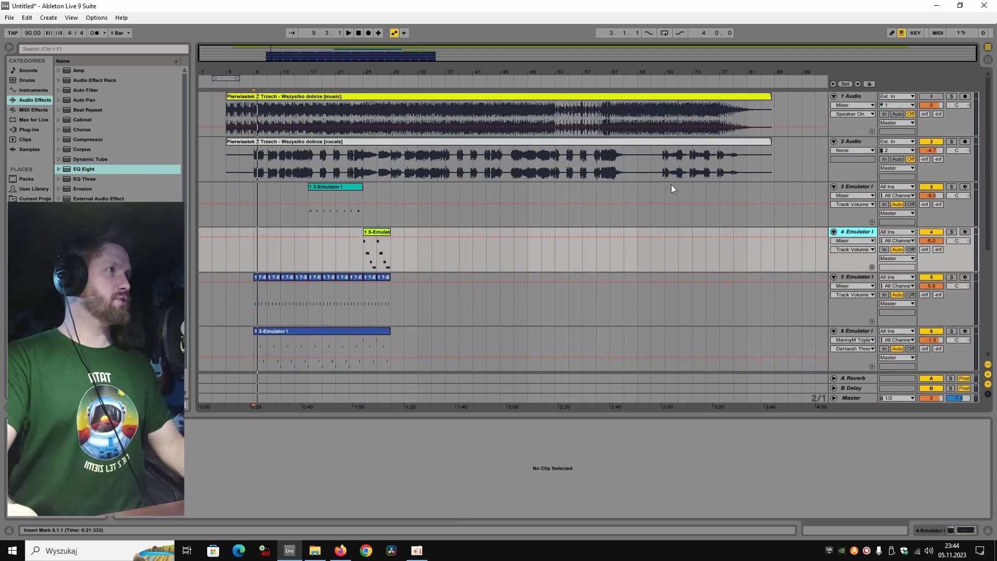
pyautogui.click(248, 220)
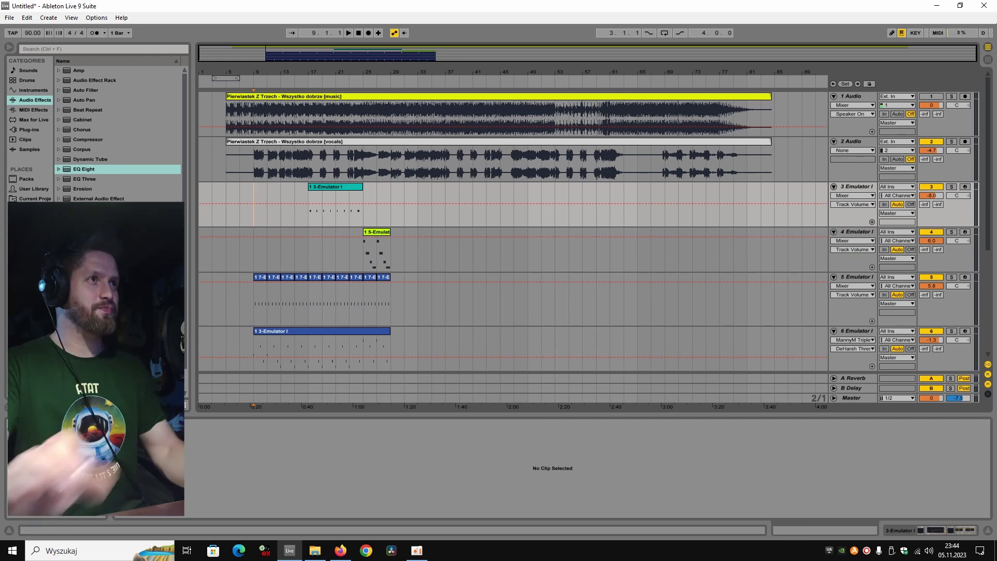